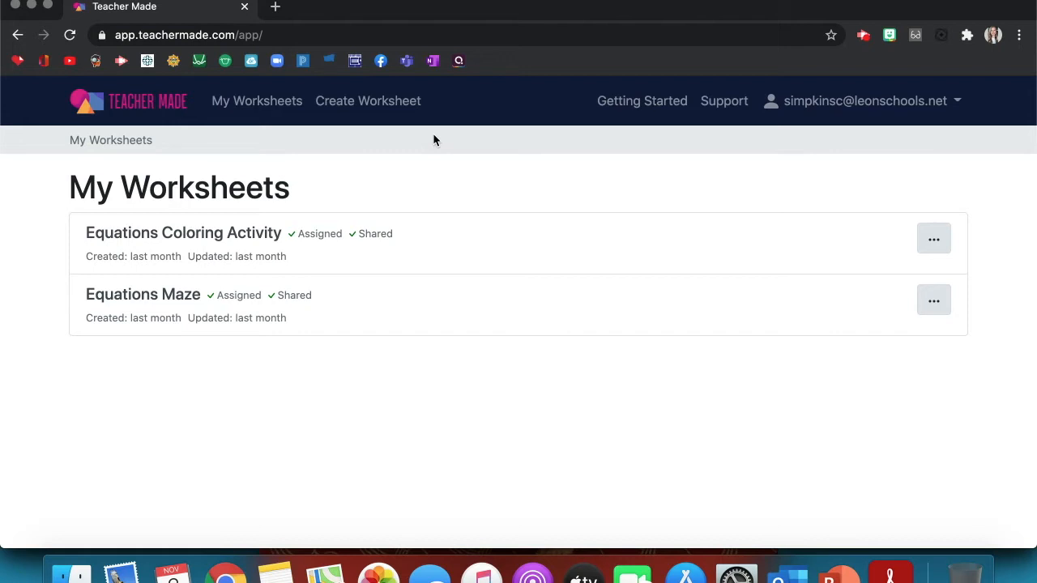
- Start a new worksheet titled 'Graphing vs. Substitution'
click(389, 98)
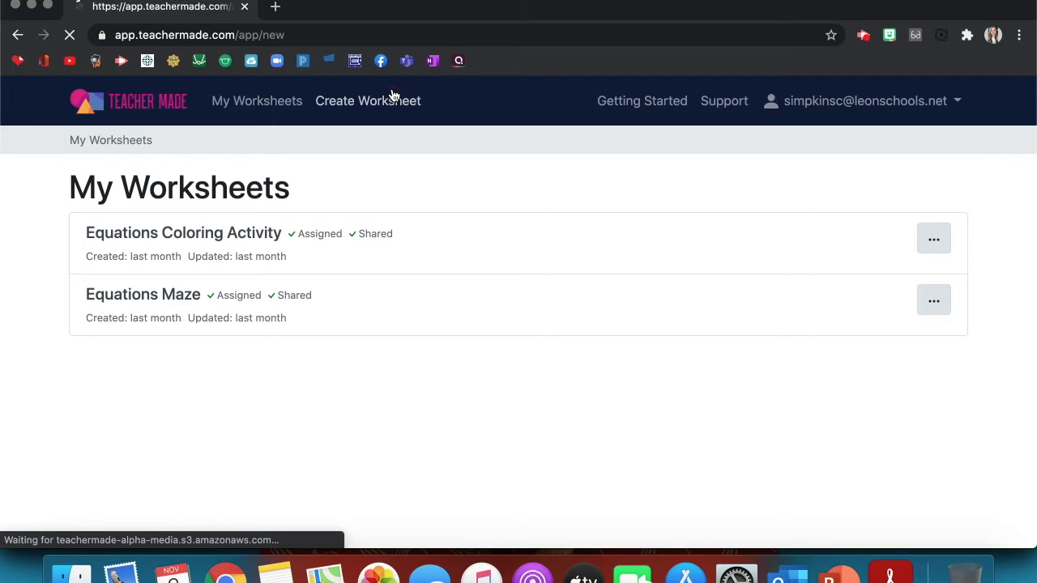
click(323, 253)
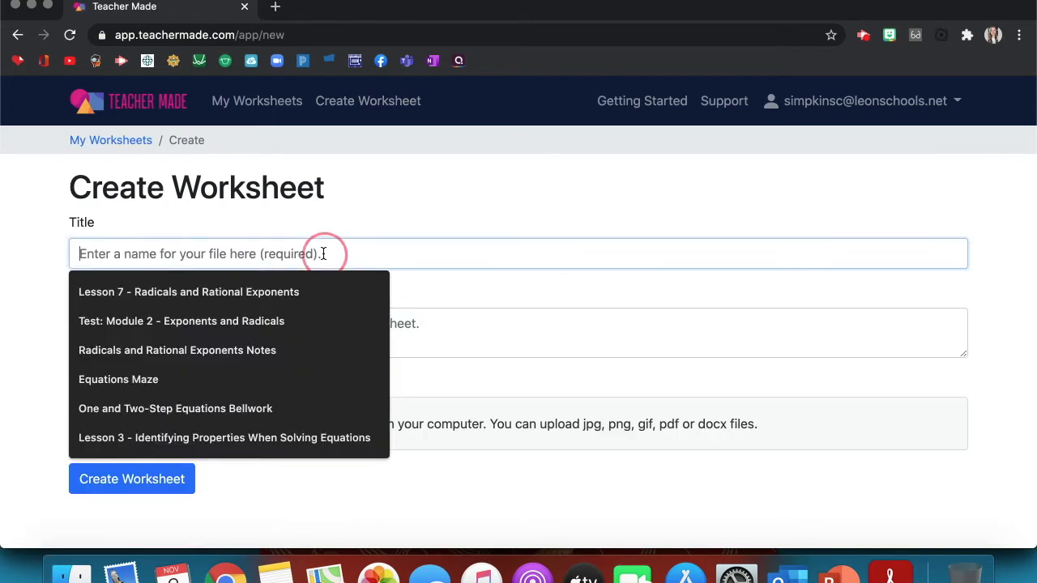
text(Graphing vs)
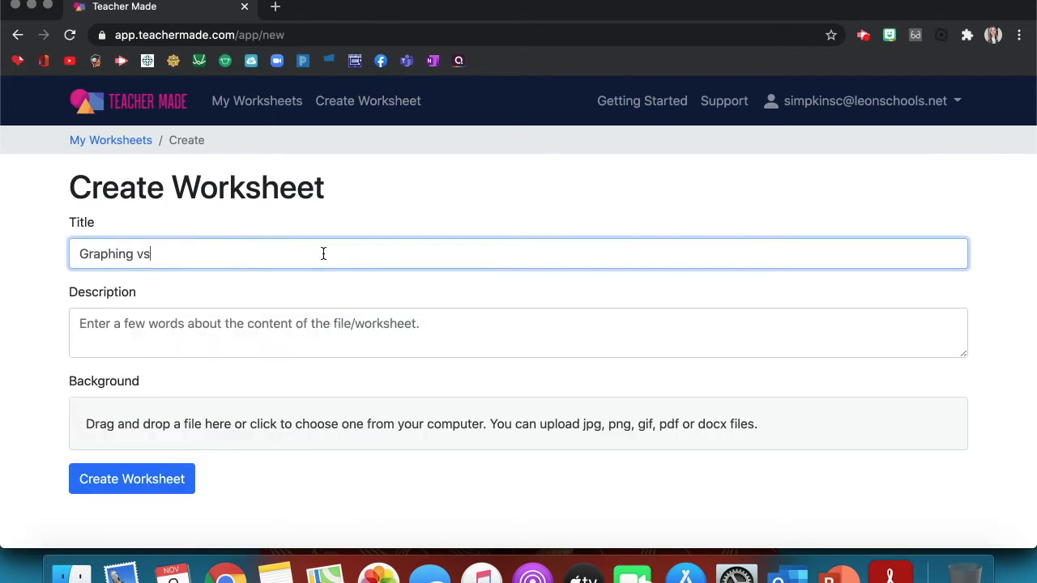
text(. Substitution)
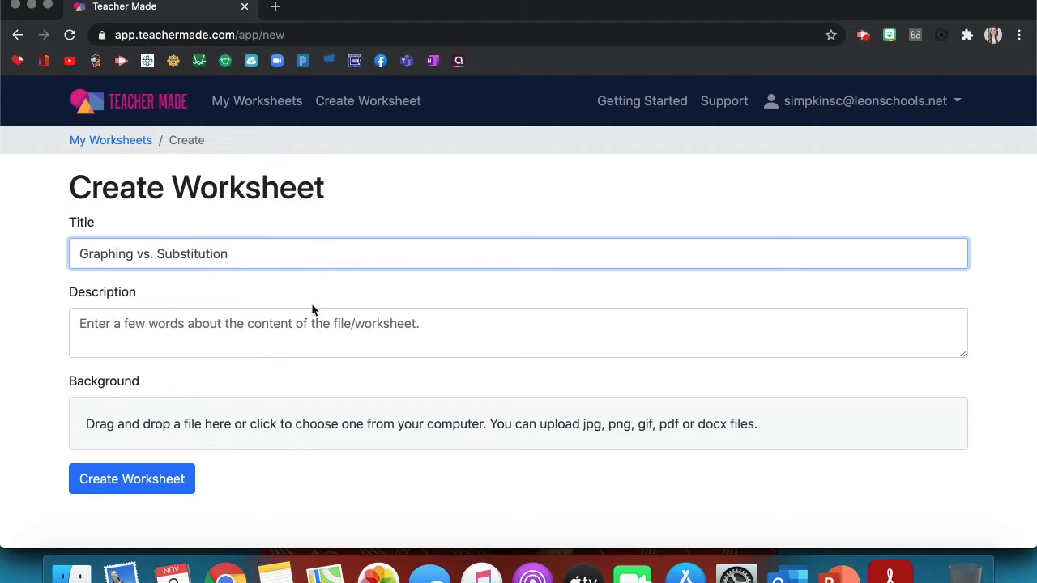
- Use the graphing and substitution PDF from Recents as background, keeping only pages 1–2, and create it
click(334, 418)
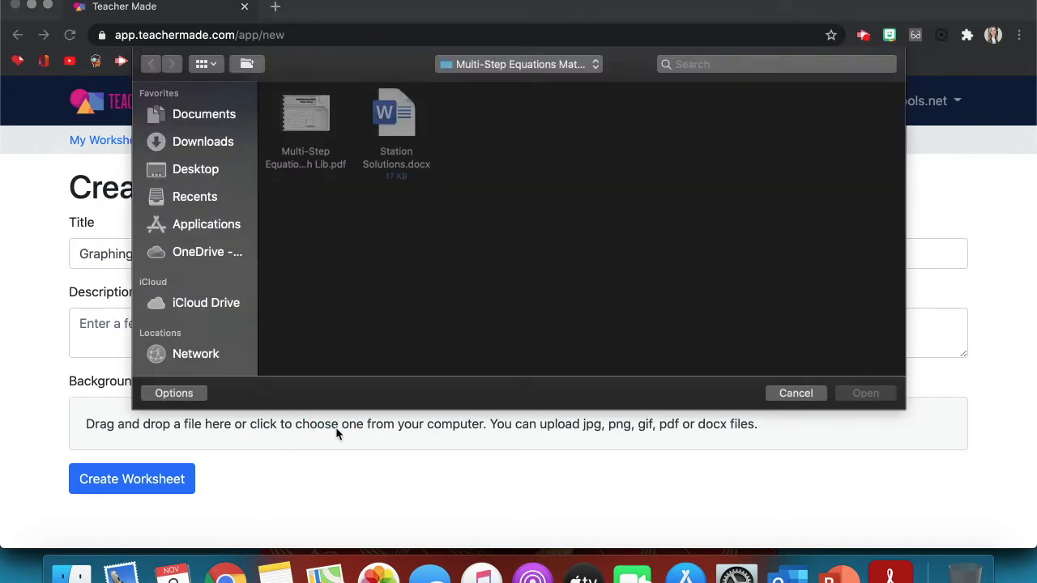
click(214, 196)
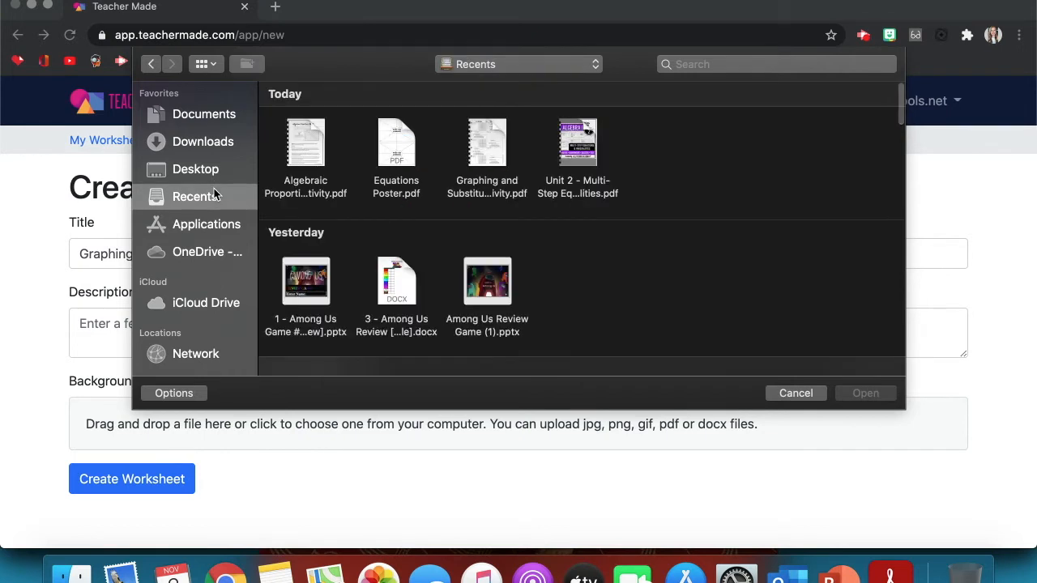
double_click(477, 126)
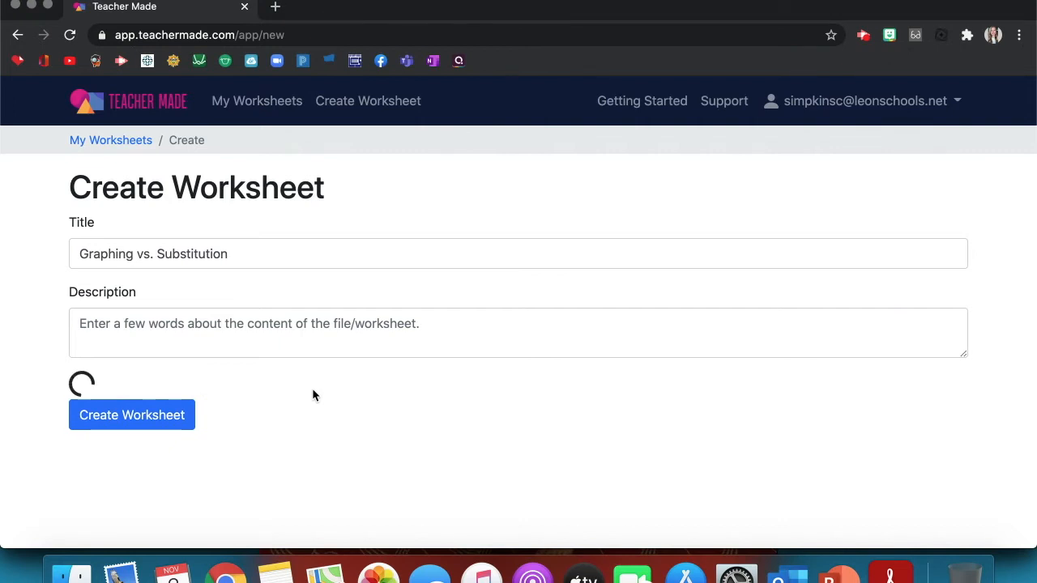
scroll(313, 391, down, 2)
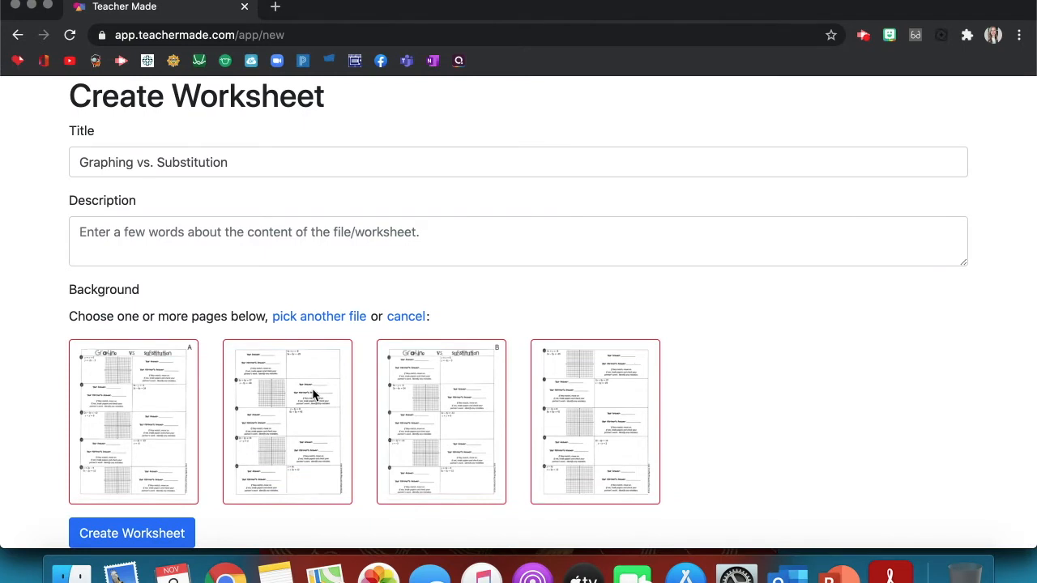
click(158, 409)
click(158, 407)
click(421, 391)
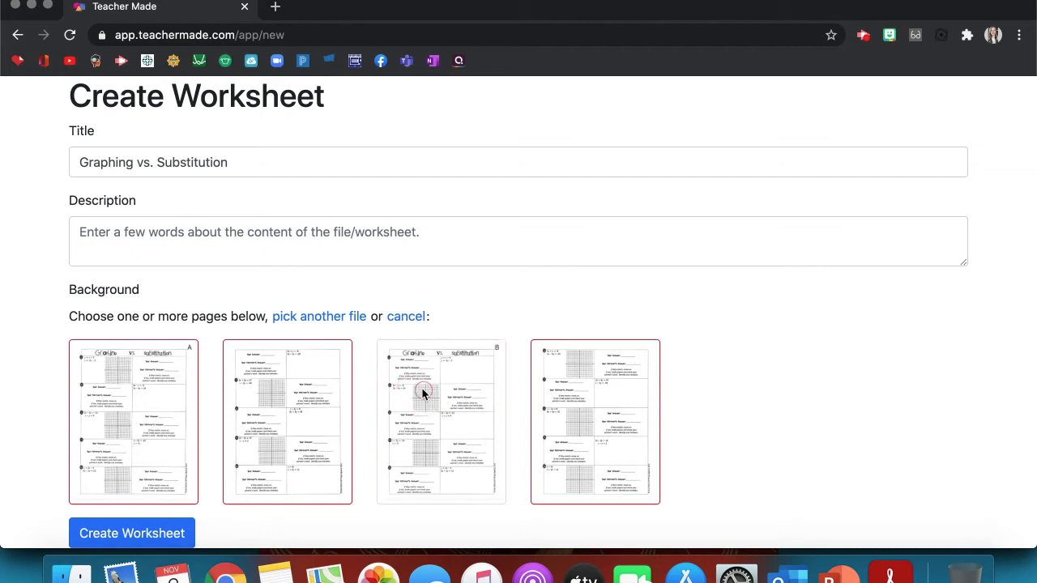
click(557, 409)
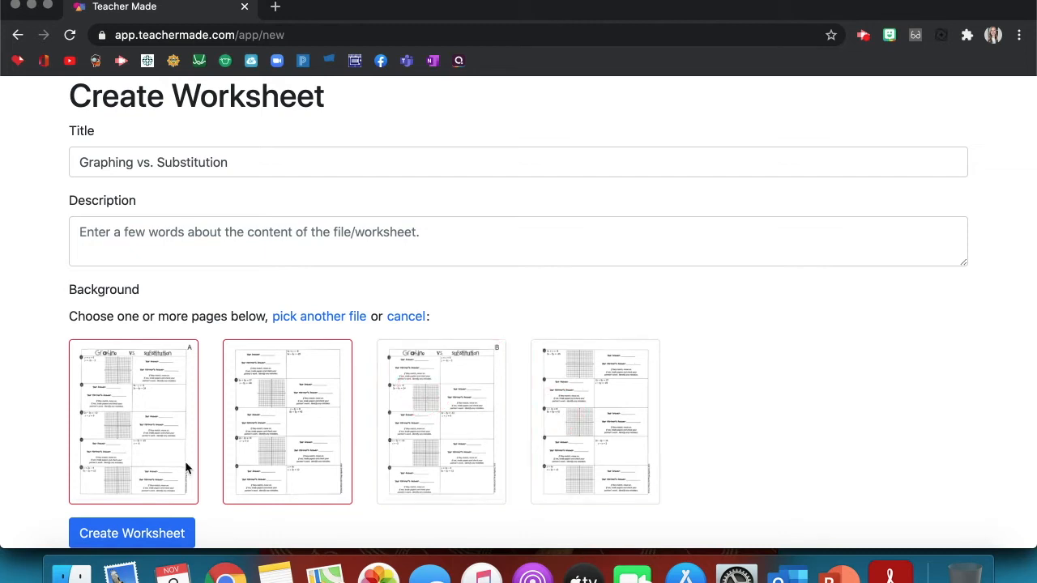
click(176, 538)
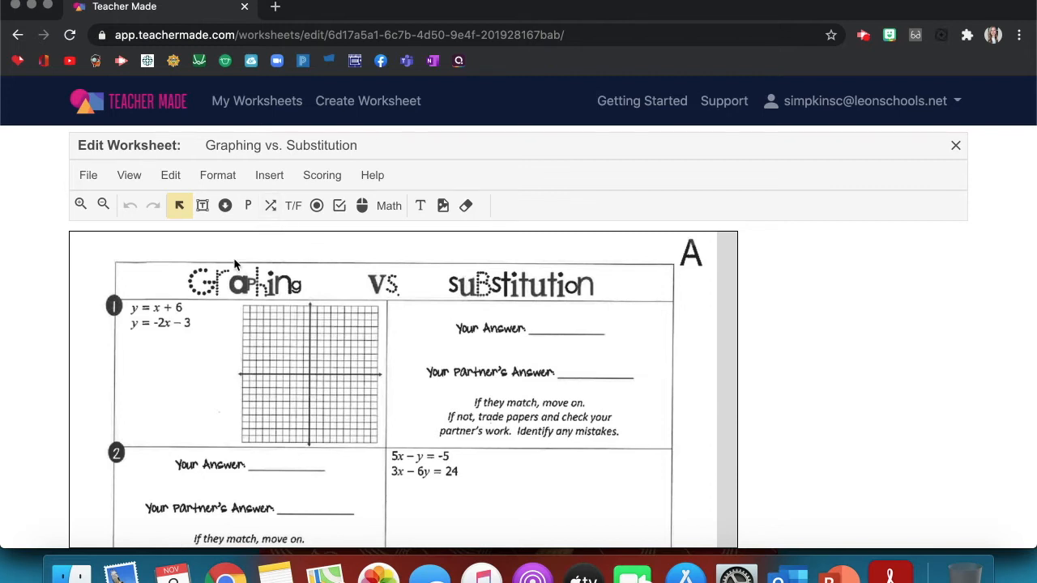
- Draw two short-answer boxes over problem 1's Your Answer and Your Partner's Answer lines
click(203, 208)
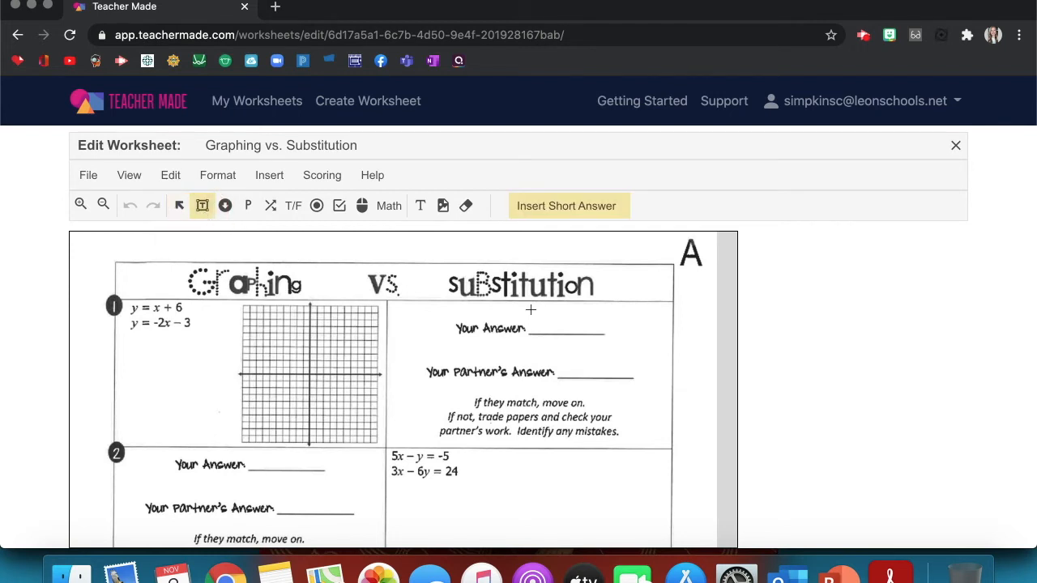
drag(528, 311, 602, 330)
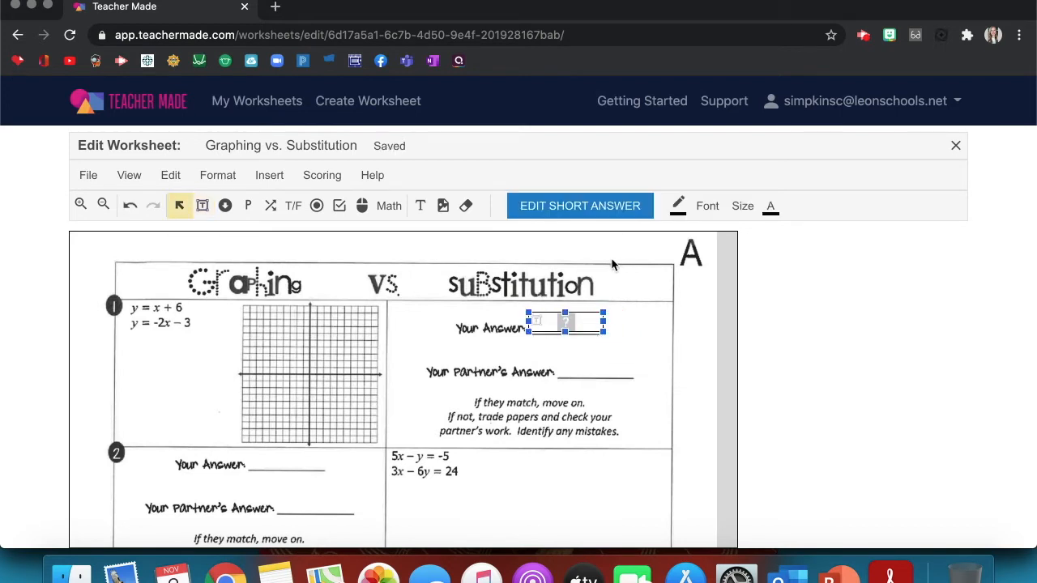
click(203, 205)
drag(558, 359, 633, 377)
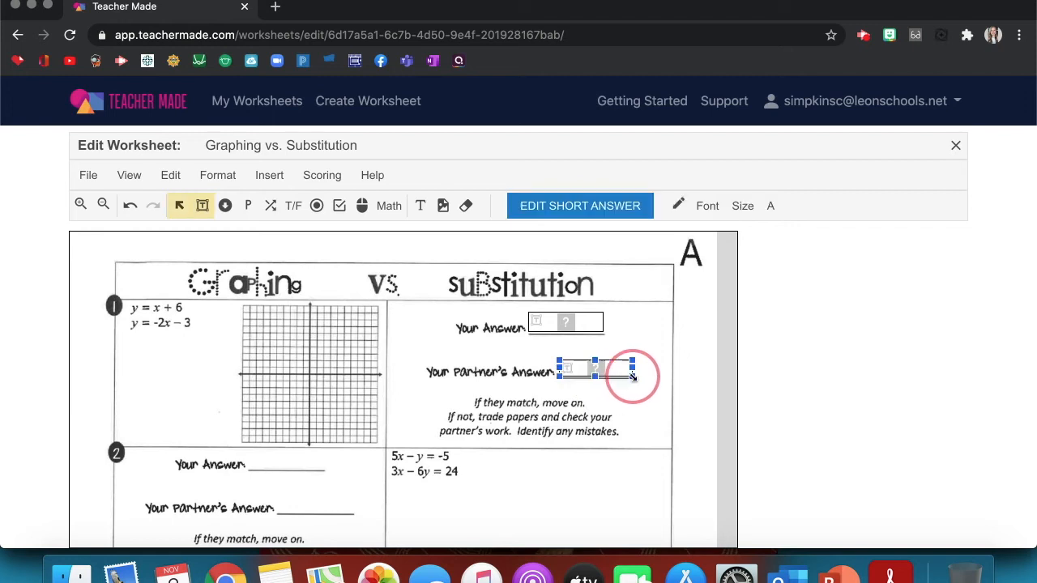
scroll(398, 437, down, 3)
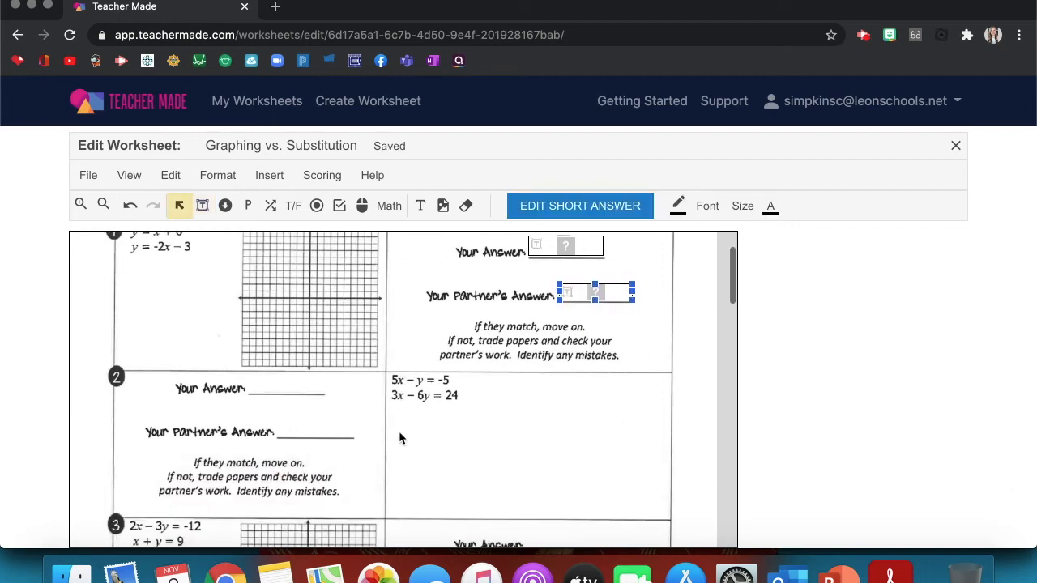
scroll(398, 437, up, 2)
scroll(398, 437, down, 1)
scroll(399, 438, up, 1)
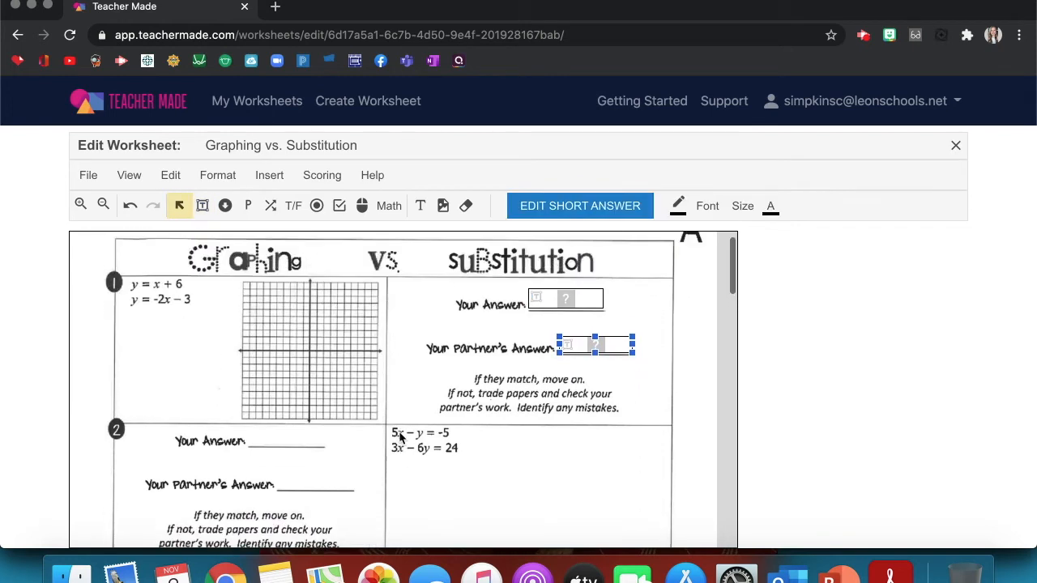
- Place an Algebra Expression answer box under problem 1's equations
click(388, 209)
click(411, 322)
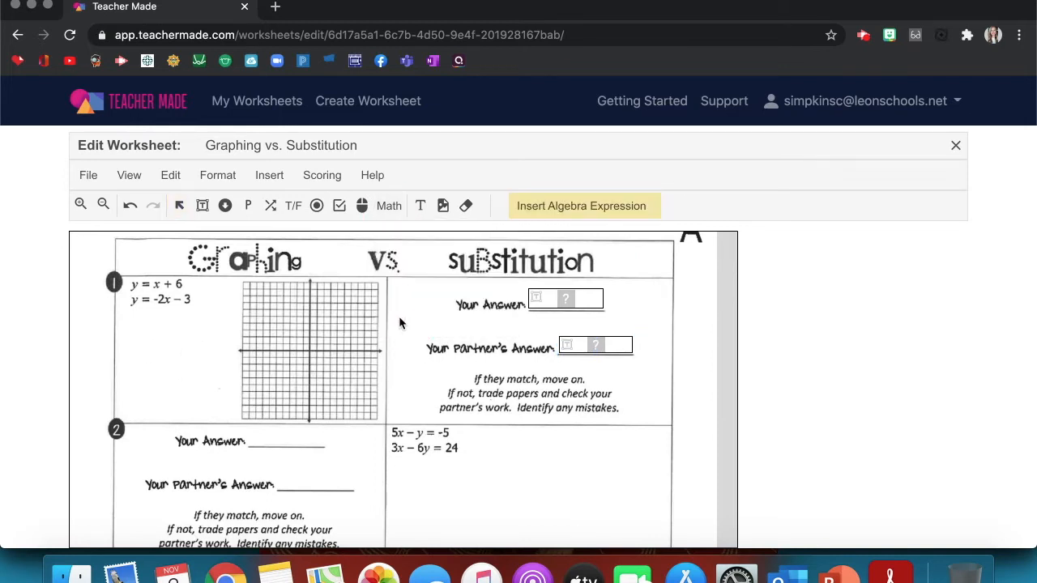
drag(122, 313, 225, 414)
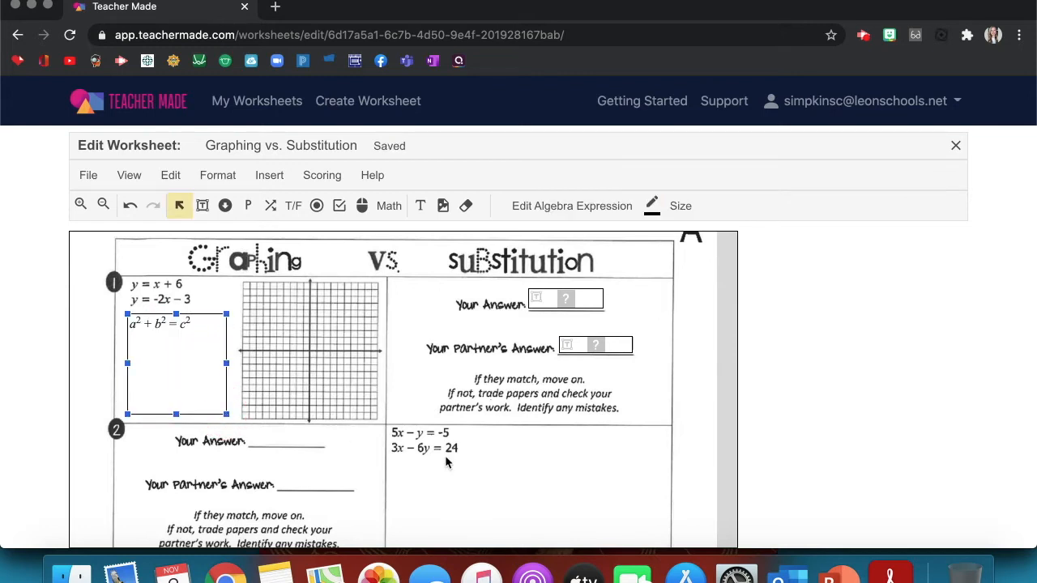
scroll(445, 462, down, 2)
click(389, 205)
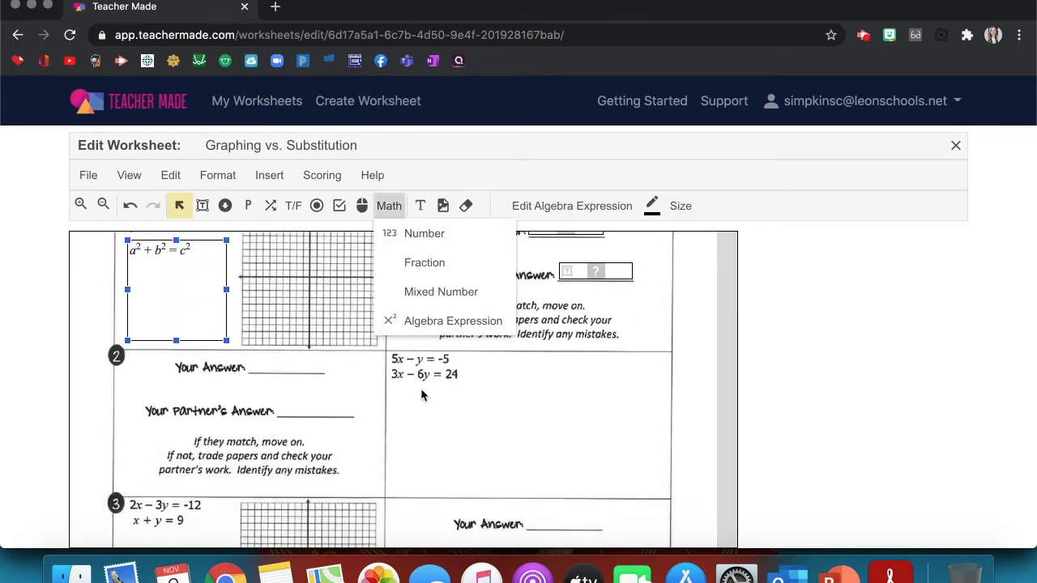
click(419, 394)
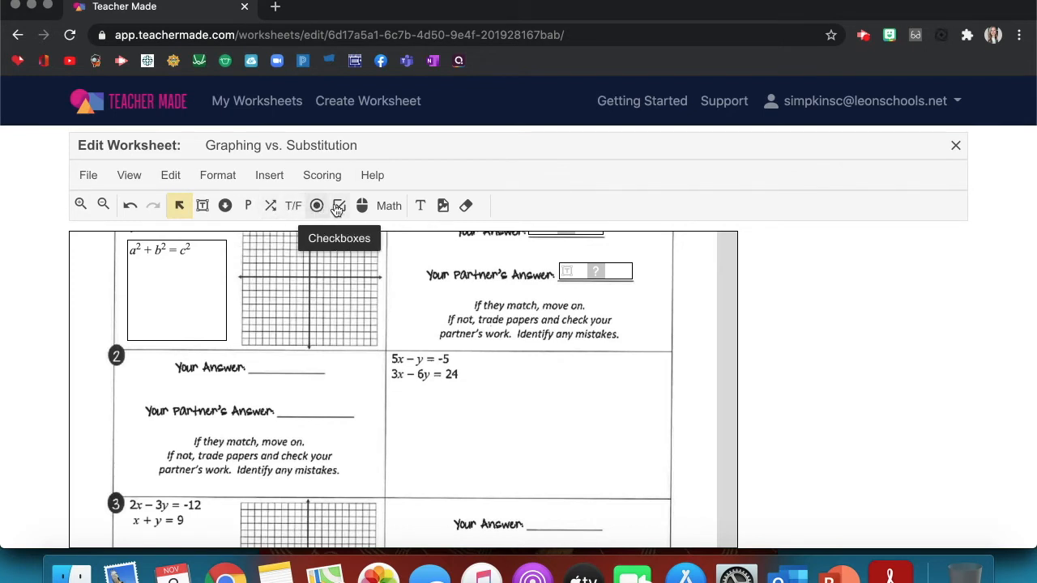
- Draw a text box below problem 2's equations
click(419, 207)
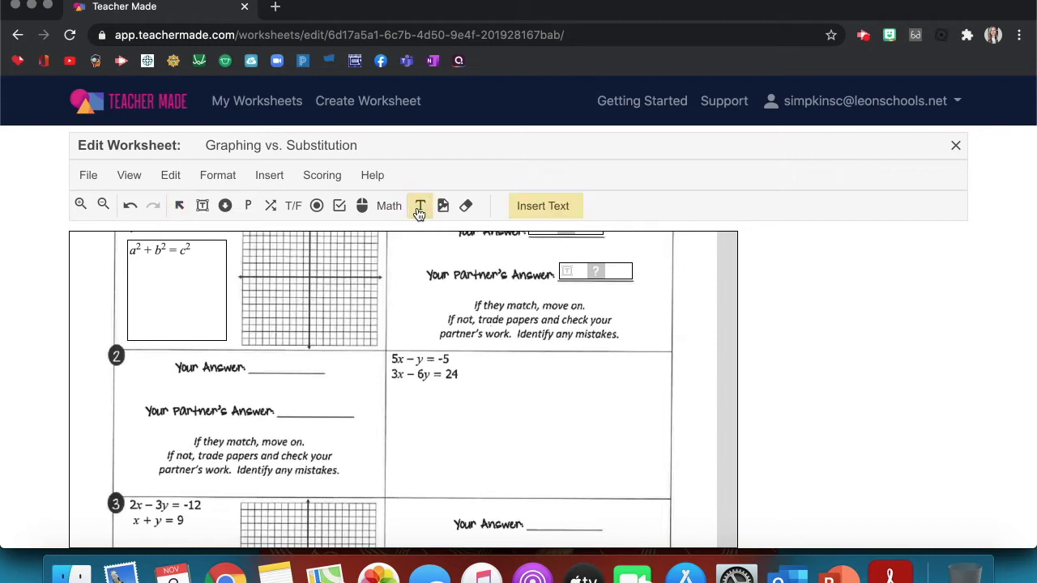
mouse_move(422, 391)
mouse_down()
mouse_move(459, 414)
mouse_move(602, 444)
mouse_up()
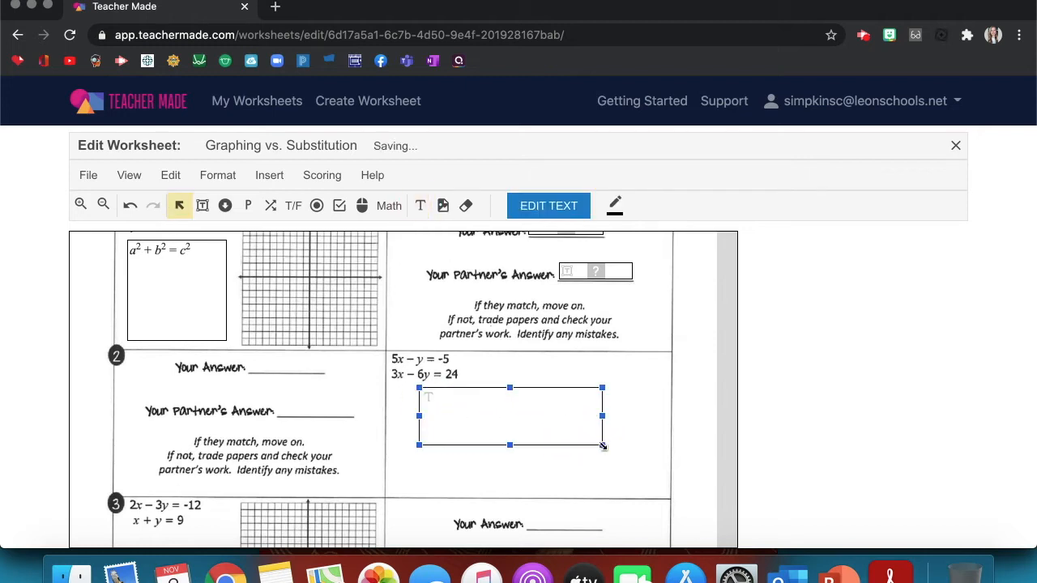
scroll(570, 337, up, 2)
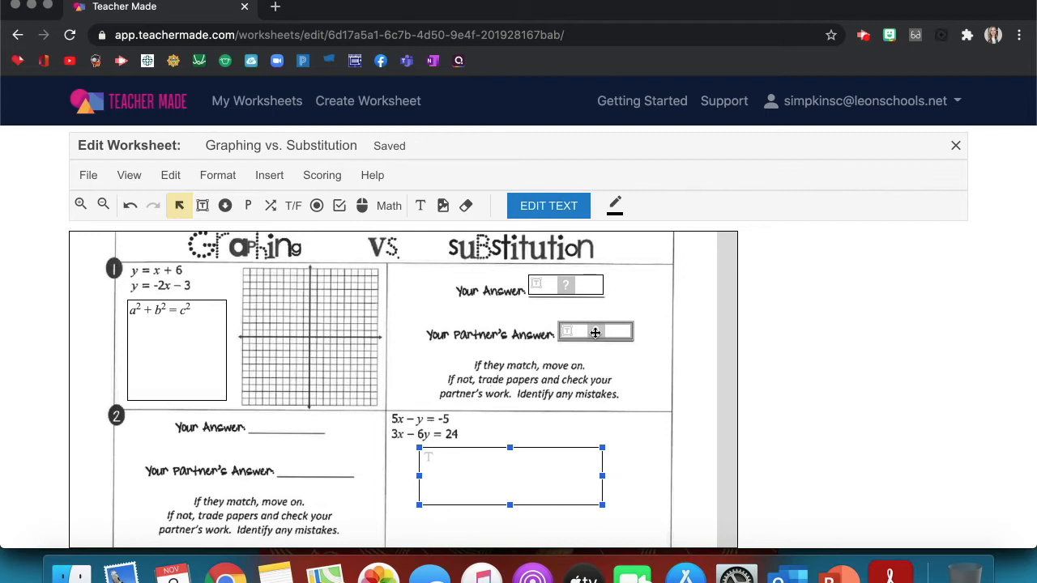
scroll(409, 342, down, 2)
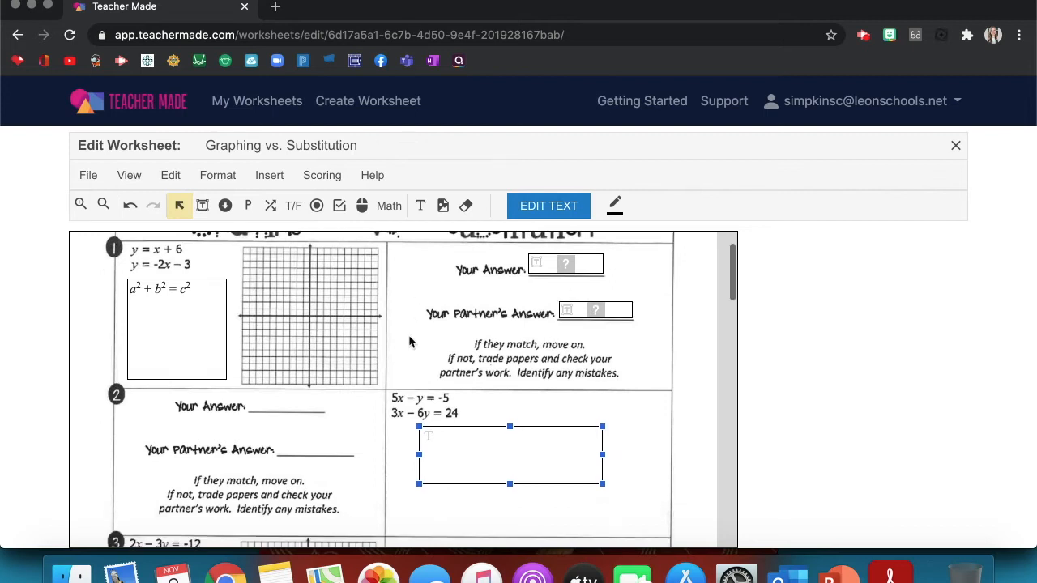
scroll(409, 341, up, 3)
scroll(409, 342, down, 4)
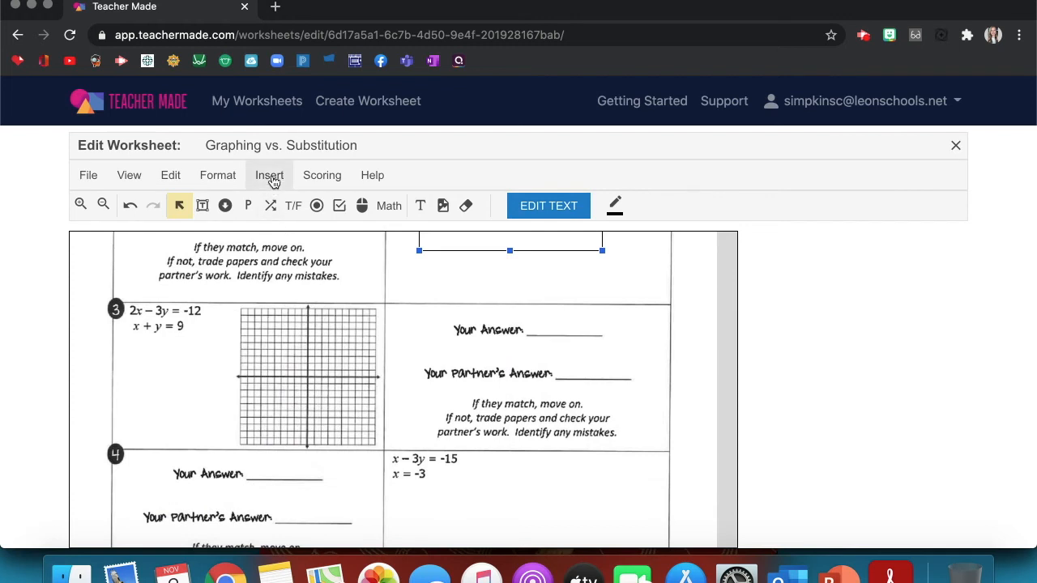
click(322, 179)
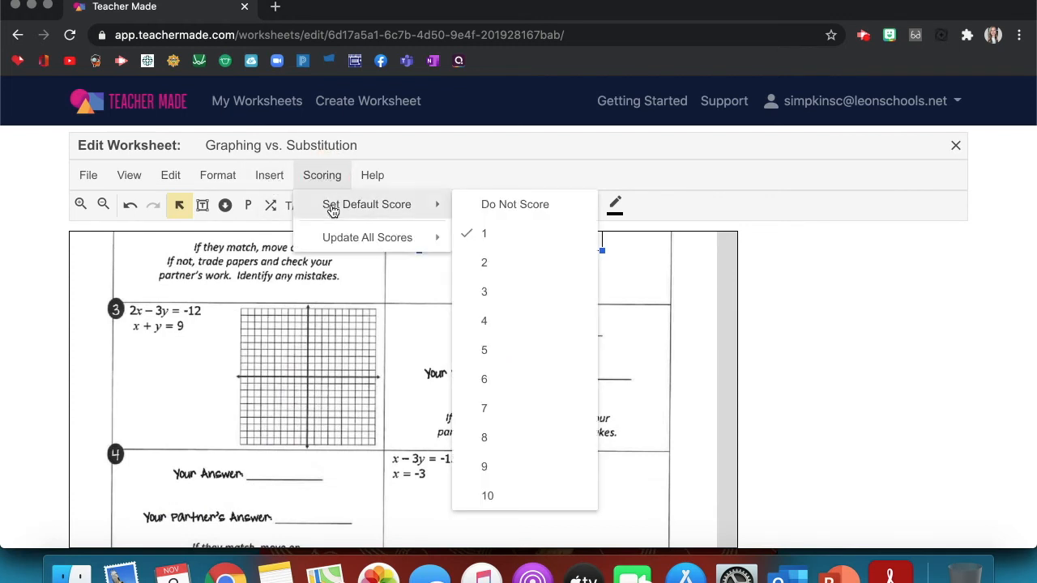
mouse_move(340, 206)
mouse_move(332, 239)
click(283, 177)
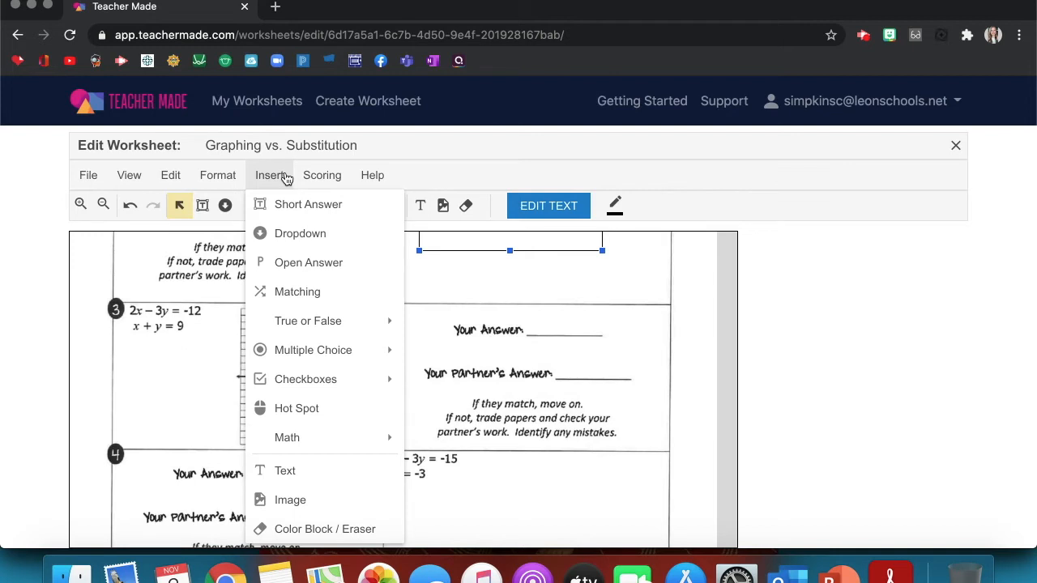
click(219, 177)
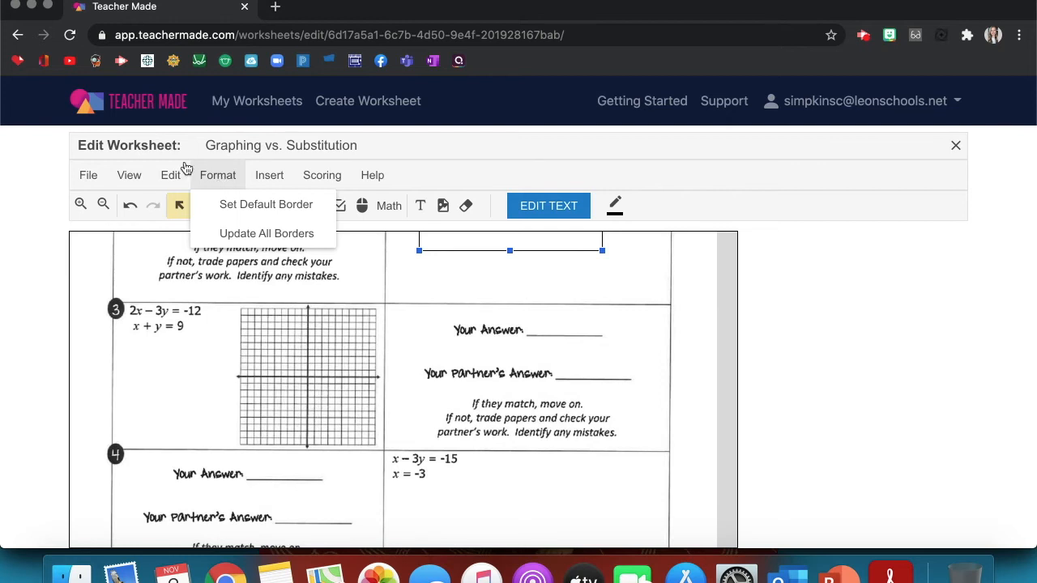
mouse_move(285, 182)
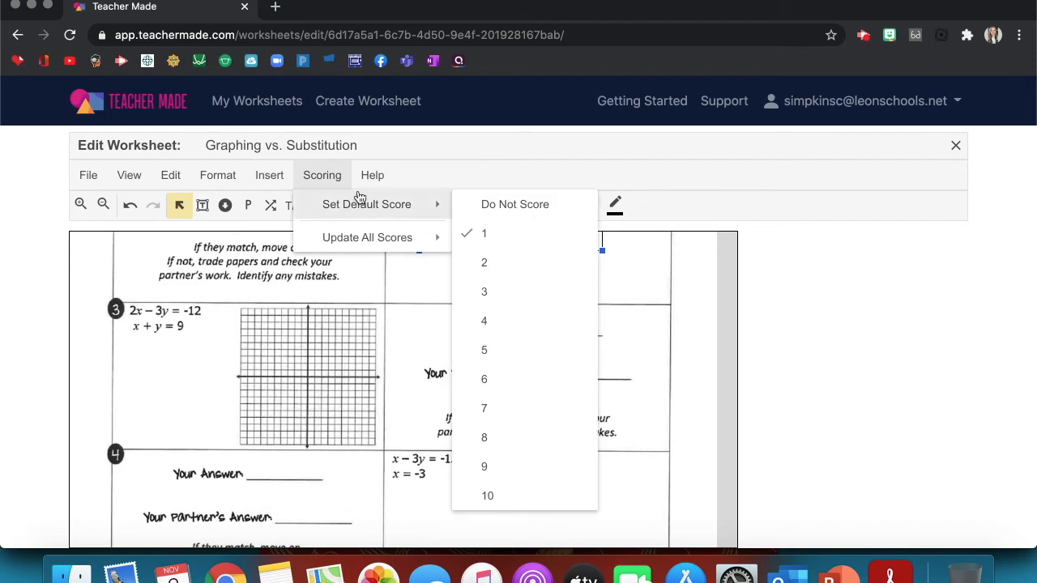
mouse_move(367, 237)
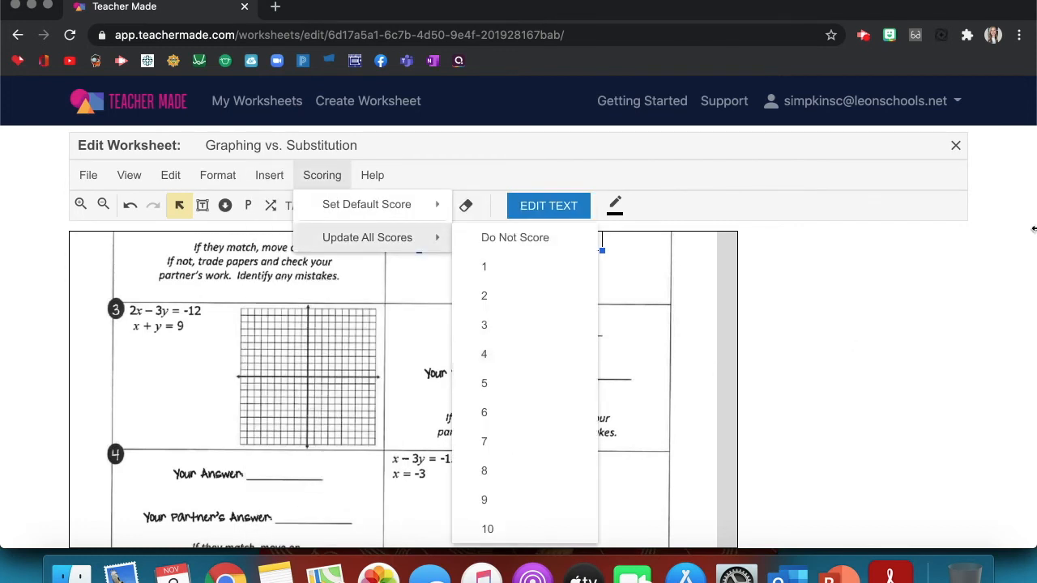
click(872, 271)
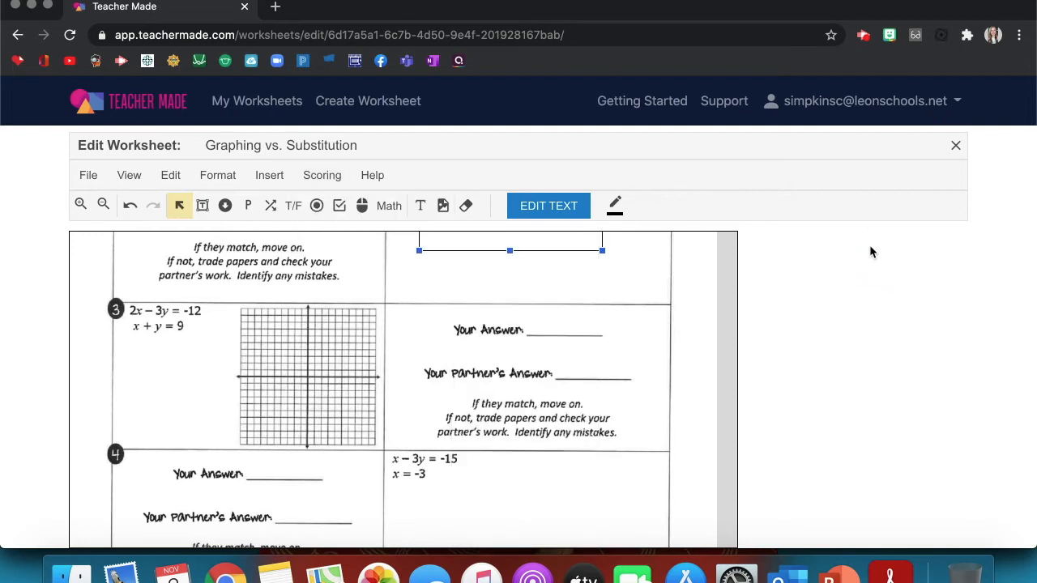
scroll(717, 380, down, 15)
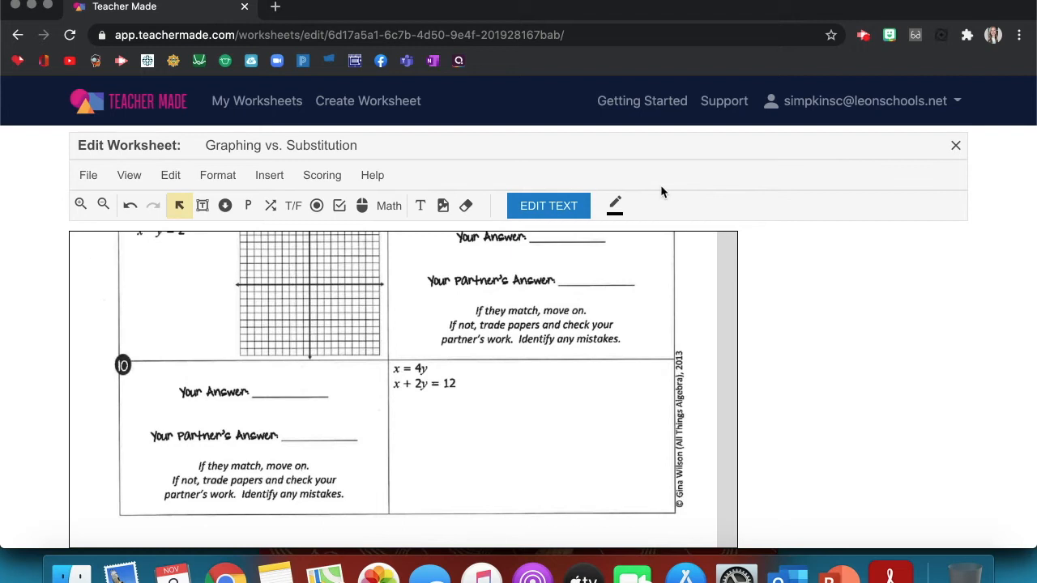
- Preview the worksheet as a student, typing test text into problem 1's Your Answer box
click(956, 148)
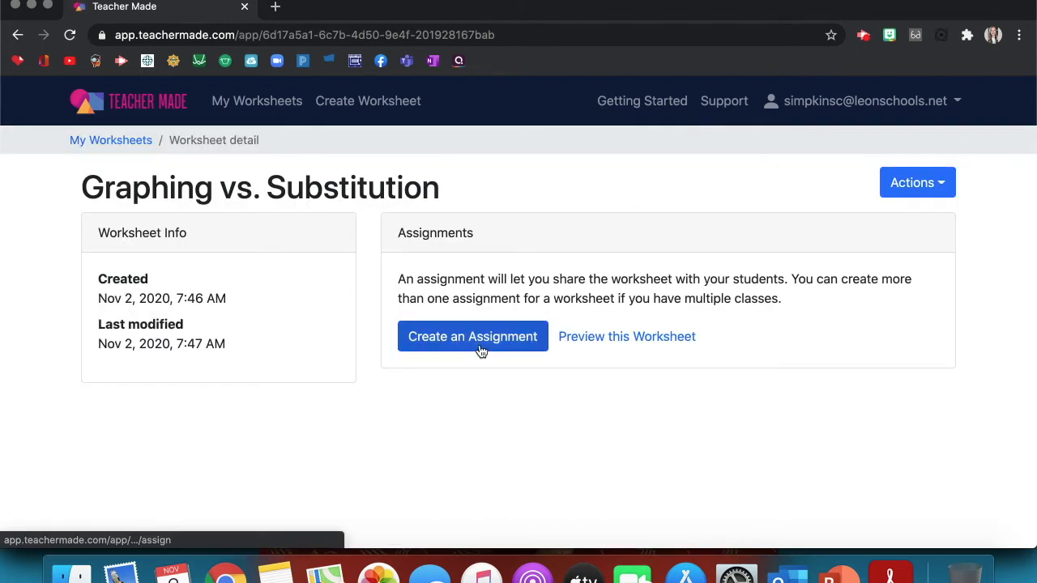
click(620, 355)
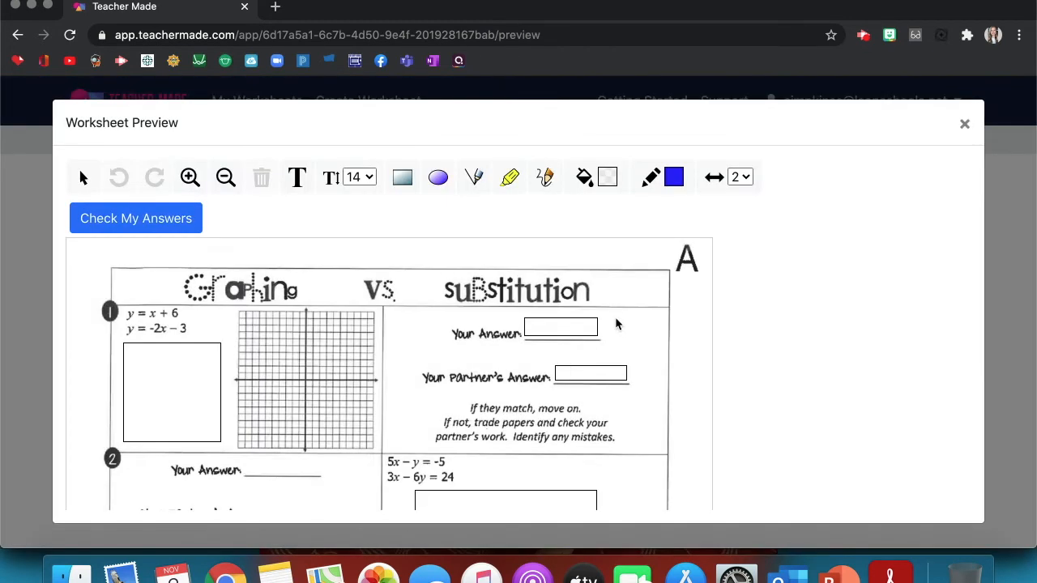
click(574, 330)
text(sdjfaos;dfo;a)
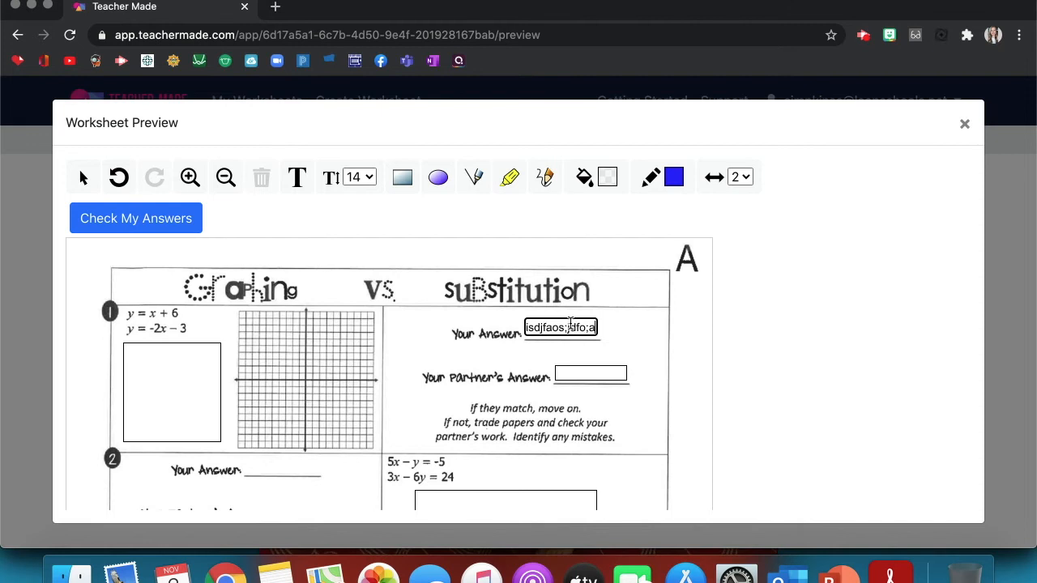
scroll(572, 322, down, 2)
click(472, 422)
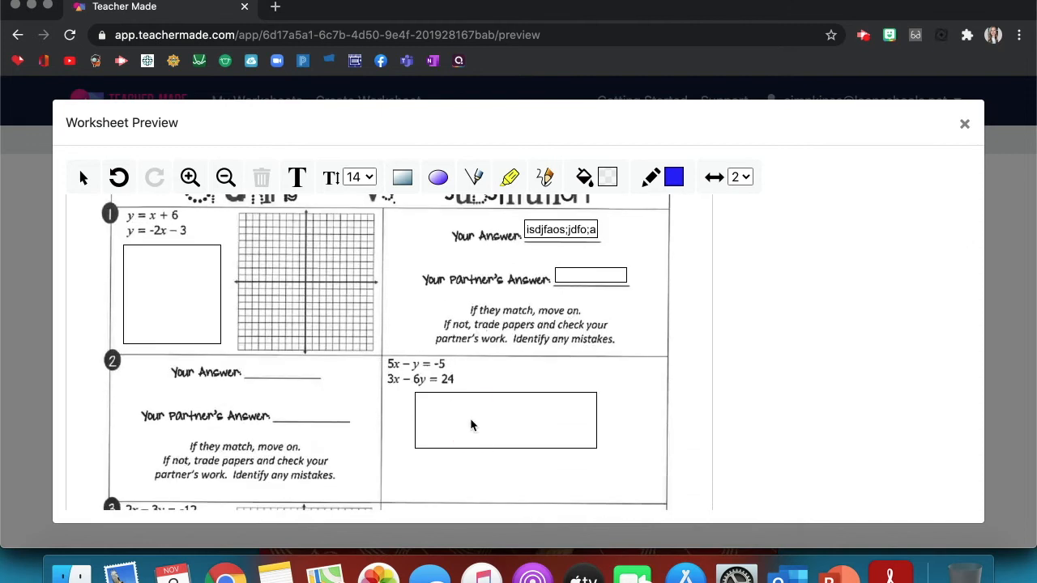
click(158, 250)
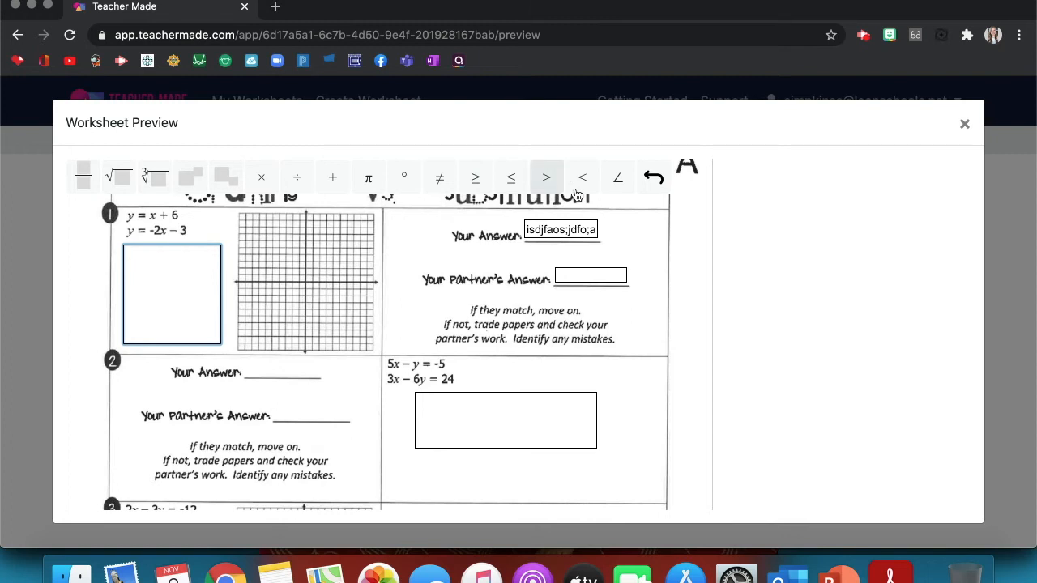
click(652, 178)
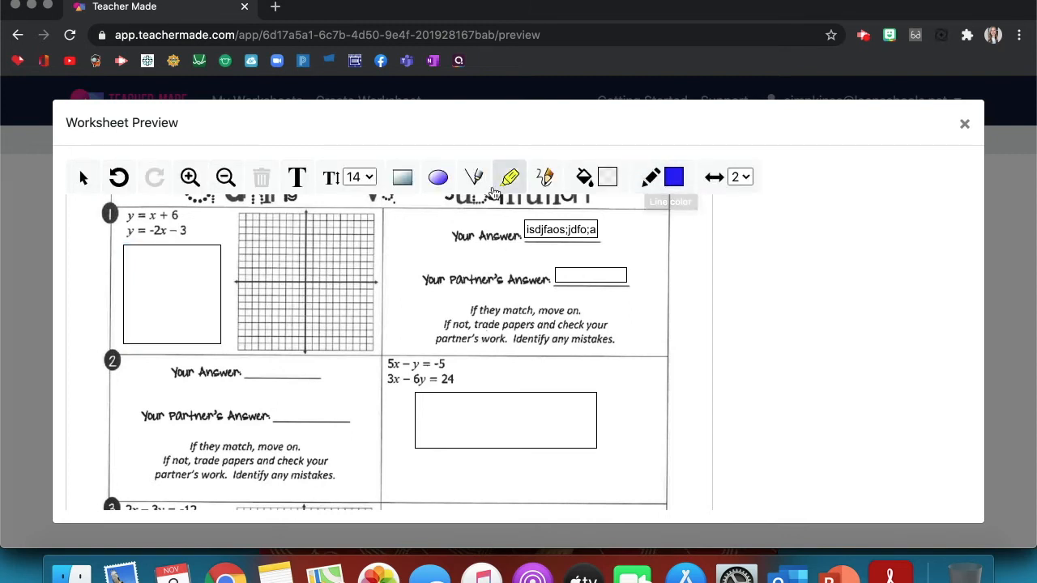
- Draw two crossing straight lines on the problem 1 graph and check the line colour choices
click(476, 180)
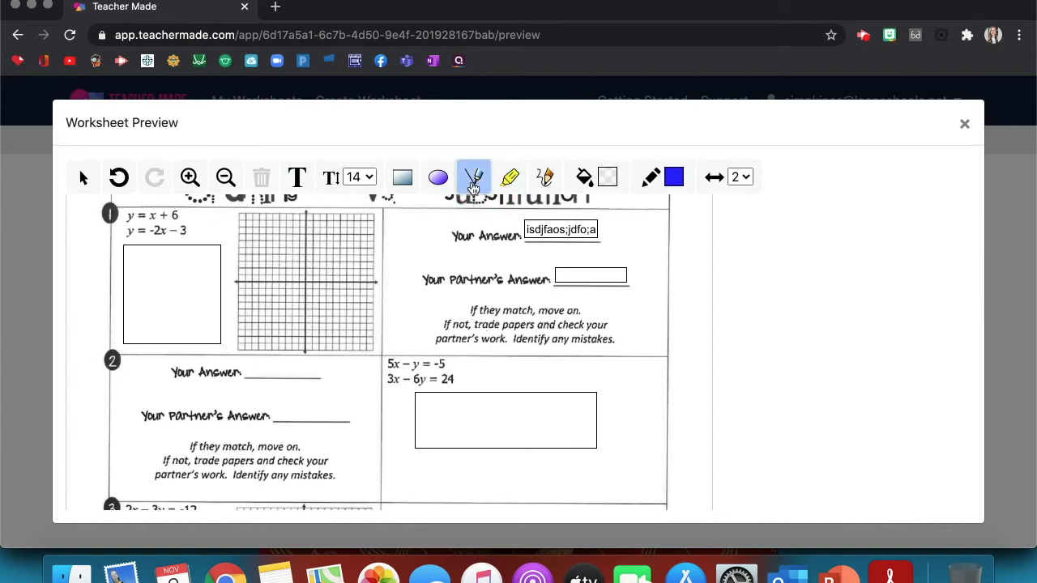
click(279, 313)
drag(281, 314, 365, 231)
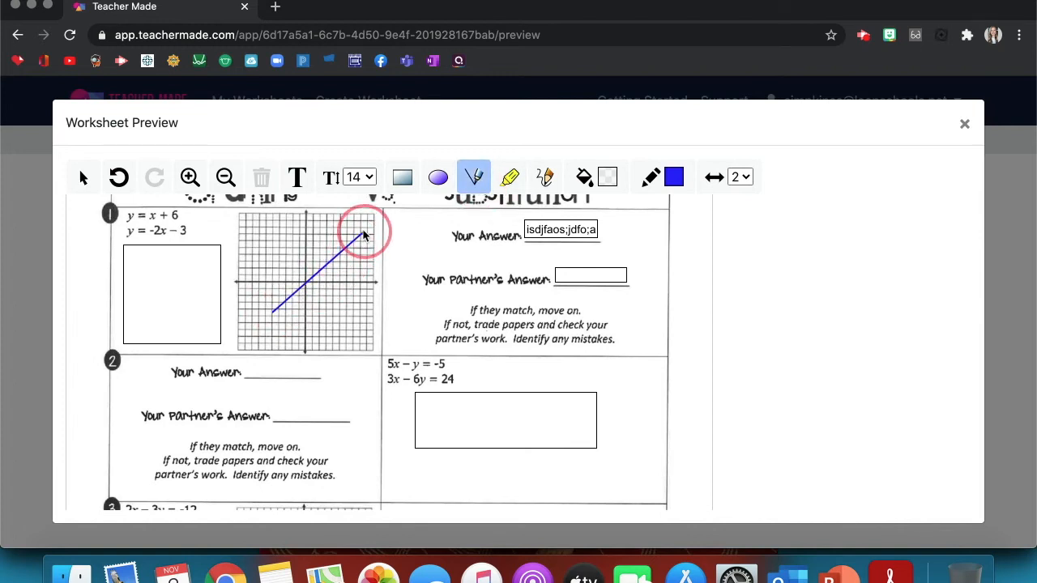
drag(267, 235, 340, 302)
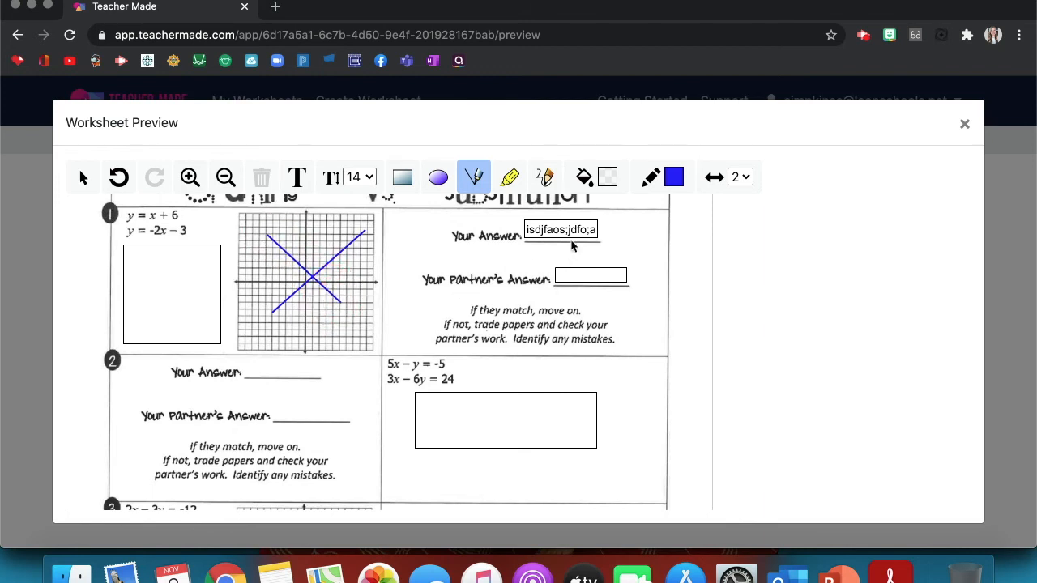
click(662, 178)
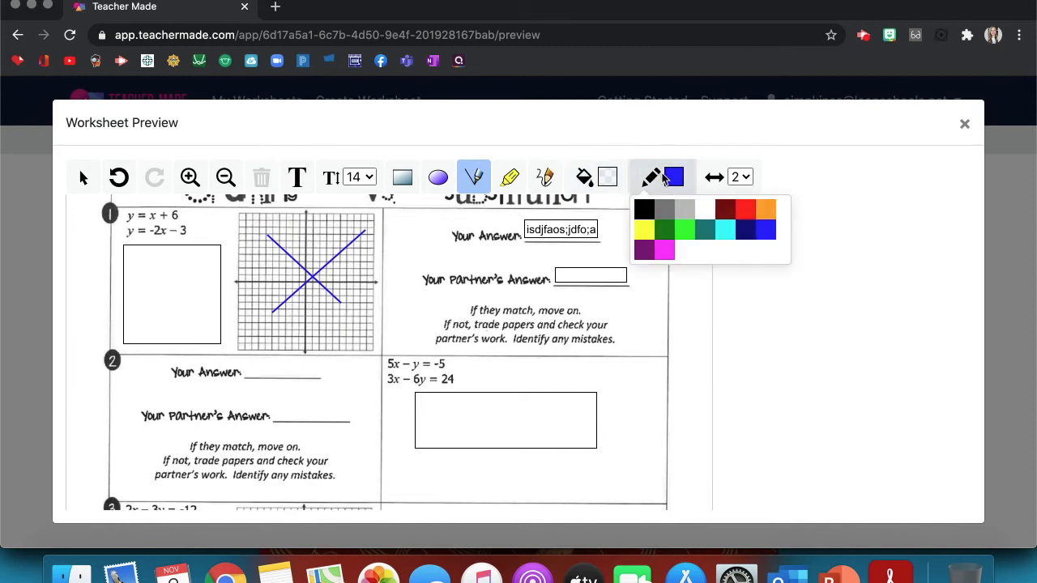
click(545, 178)
- Add a freehand squiggle and highlight problem 2's instructions, undo all marks, and close the preview
click(549, 180)
mouse_move(368, 302)
mouse_down()
mouse_move(405, 301)
mouse_move(455, 327)
mouse_move(616, 324)
mouse_move(650, 336)
mouse_up()
click(510, 180)
drag(235, 460, 331, 465)
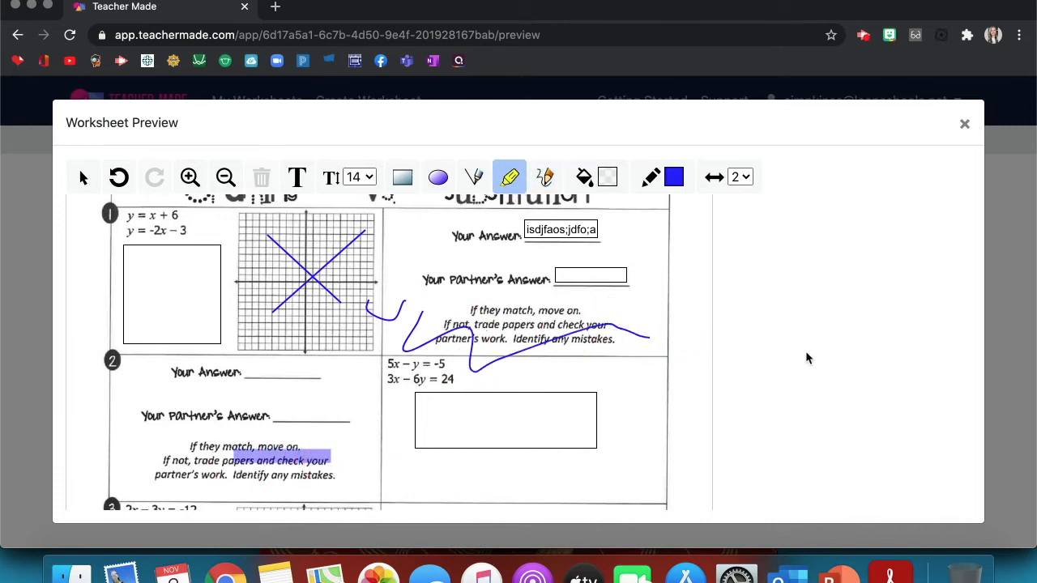
click(119, 178)
click(119, 177)
click(120, 178)
click(120, 178)
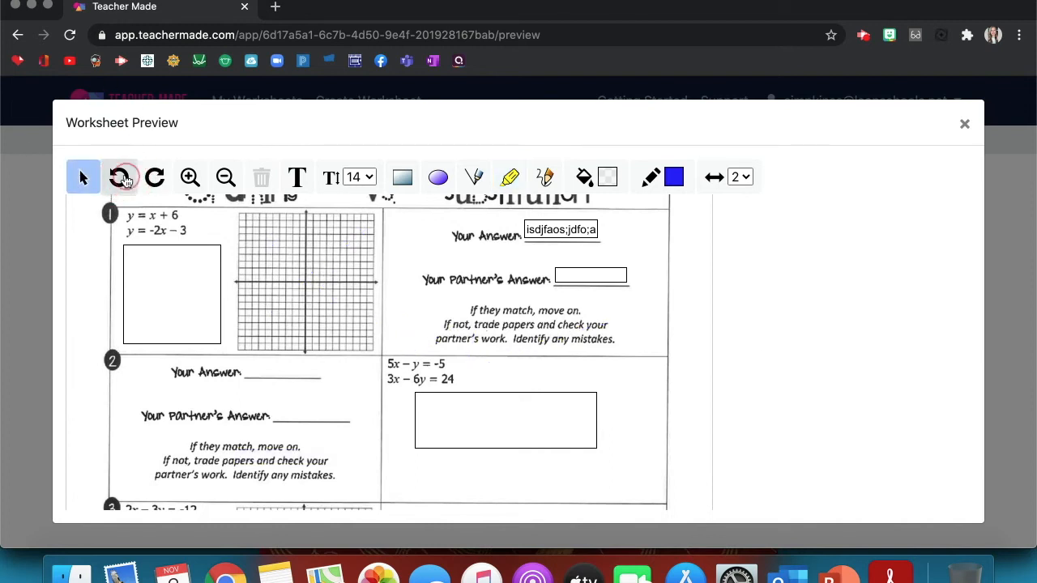
click(964, 125)
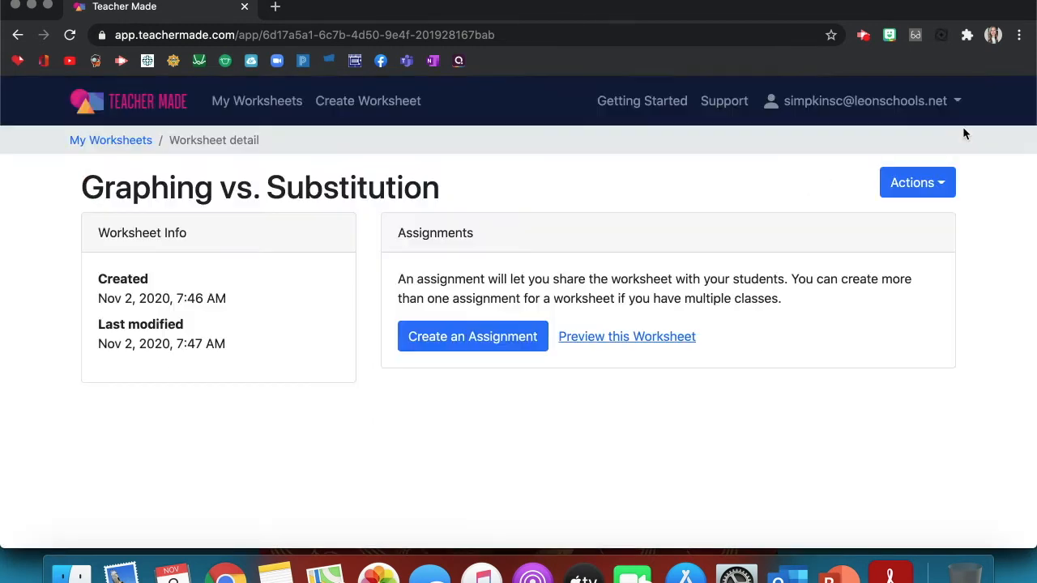
- Create 'Graphing vs. Substitution - Assignment' with name-or-ID student sign-in to get its share link
click(494, 336)
click(320, 256)
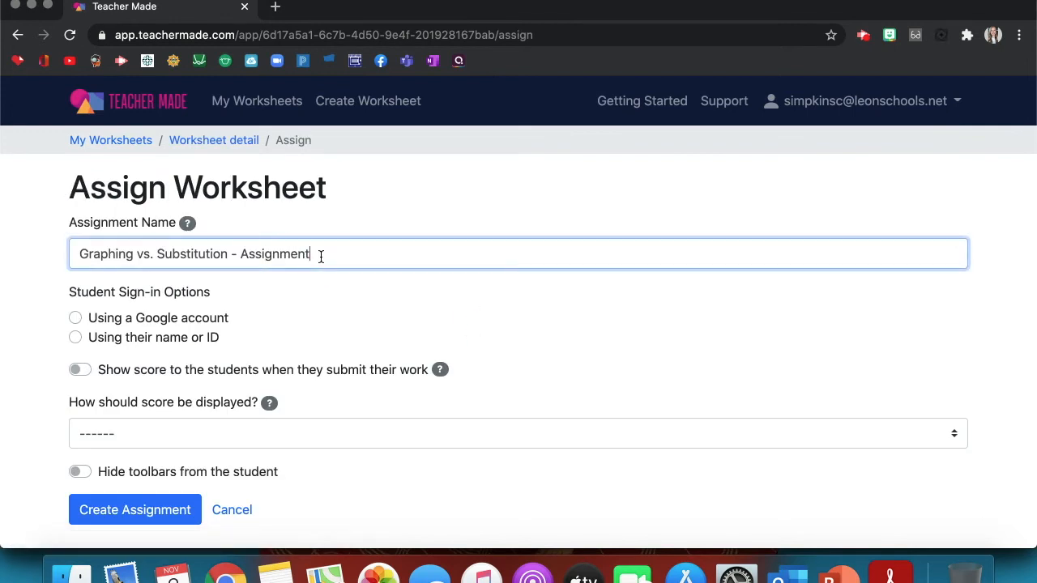
click(75, 337)
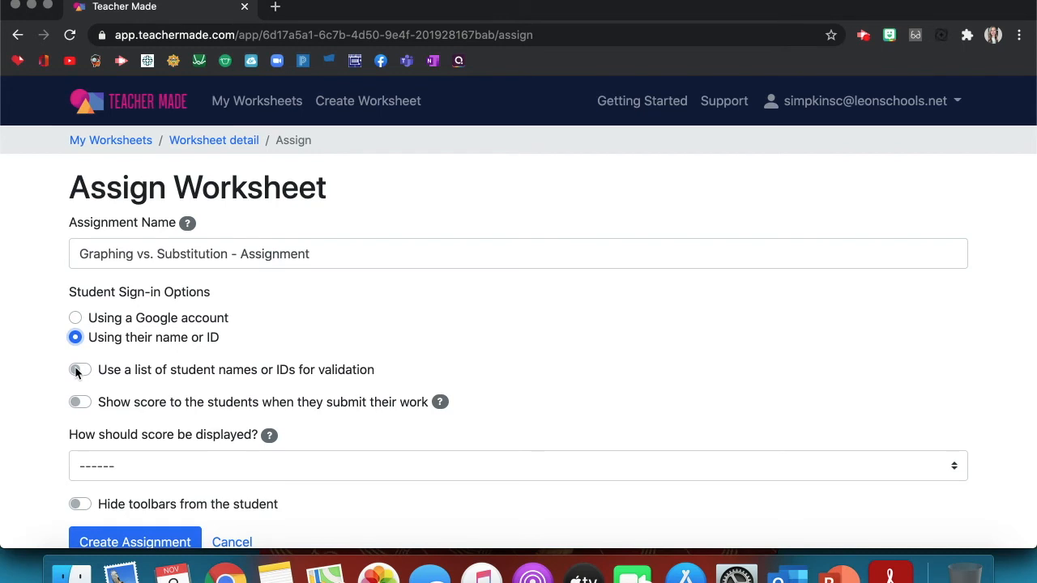
scroll(77, 372, down, 1)
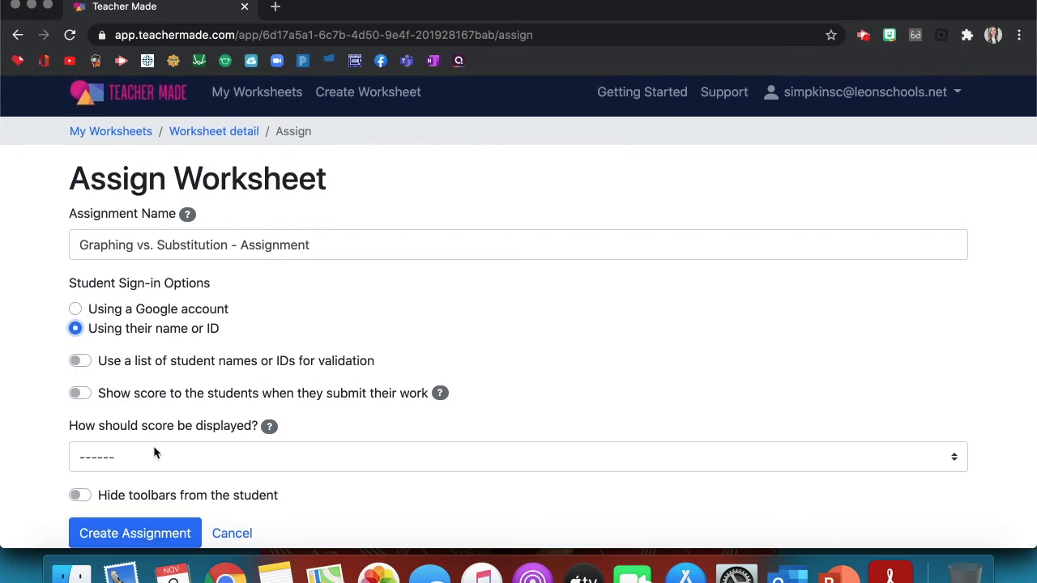
click(154, 452)
click(68, 457)
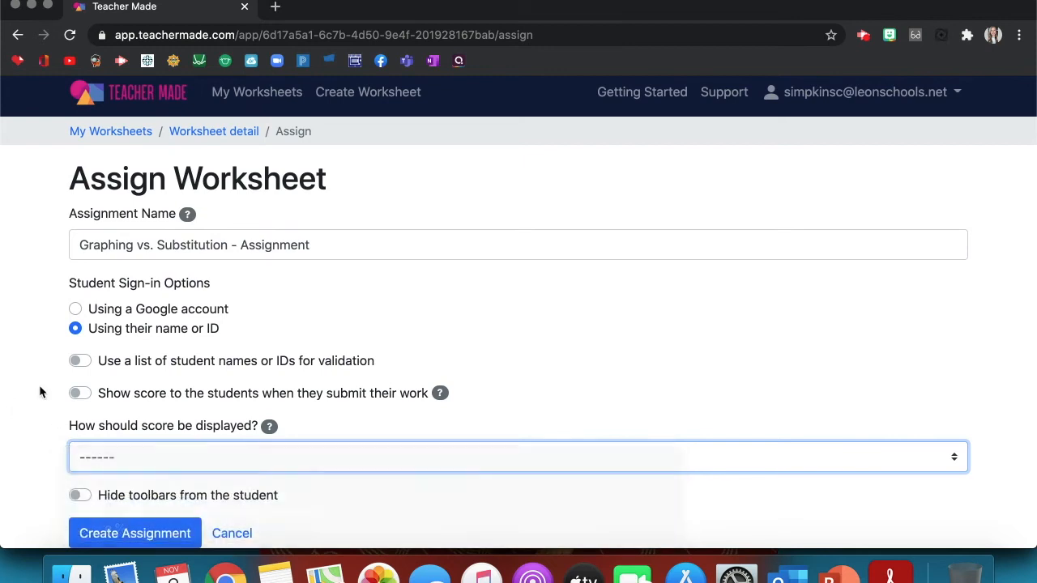
click(135, 532)
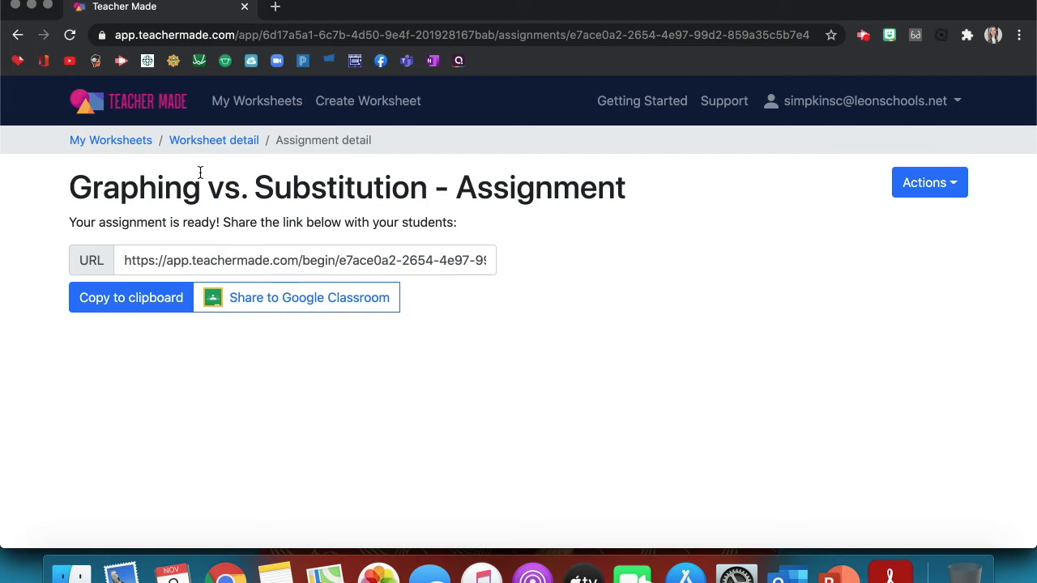
click(354, 65)
- Open the Equations Maze assignment's submissions table from My Worksheets and scroll through student statuses
click(100, 145)
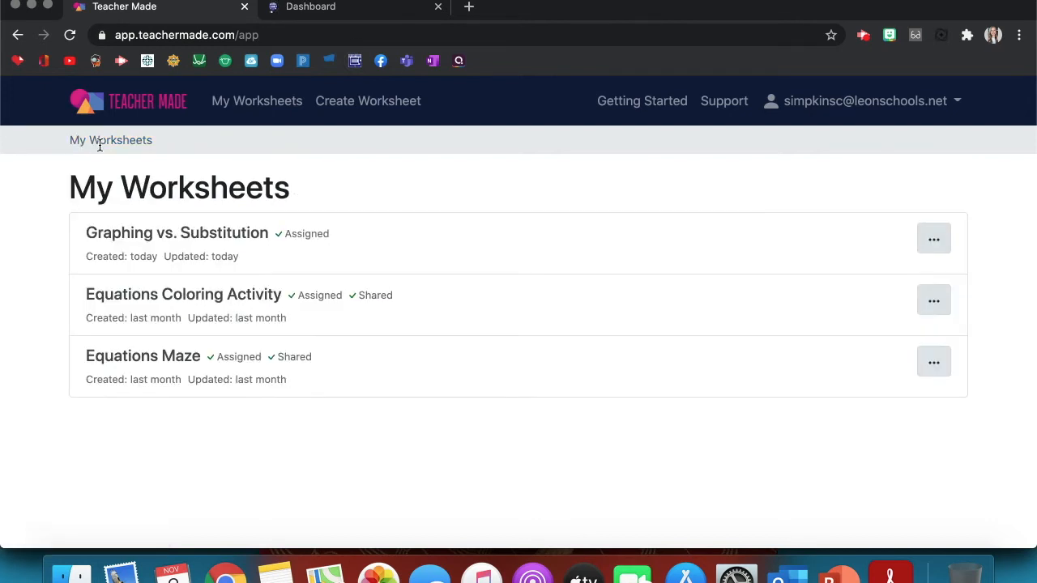
click(192, 379)
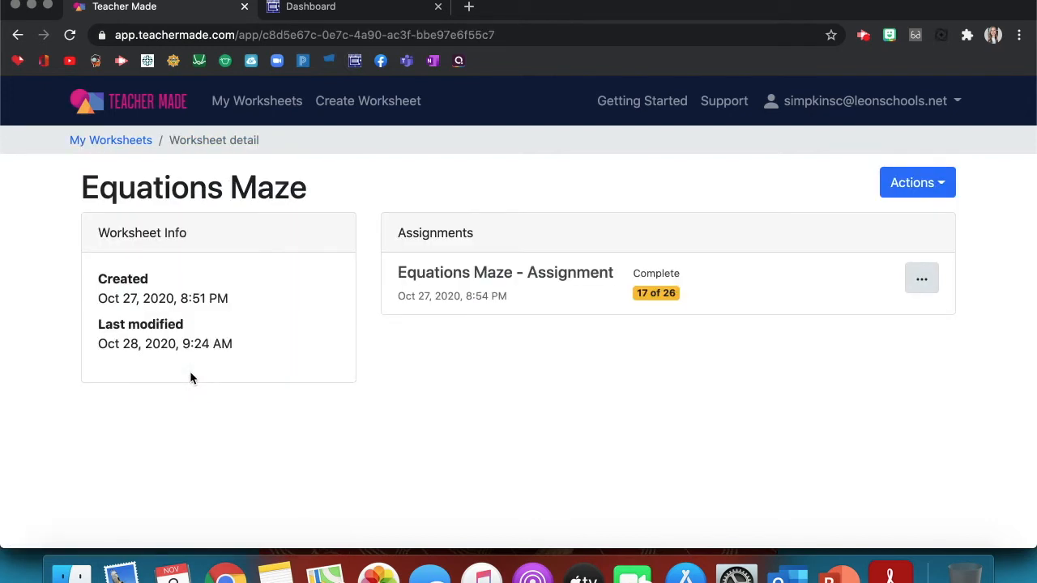
click(678, 306)
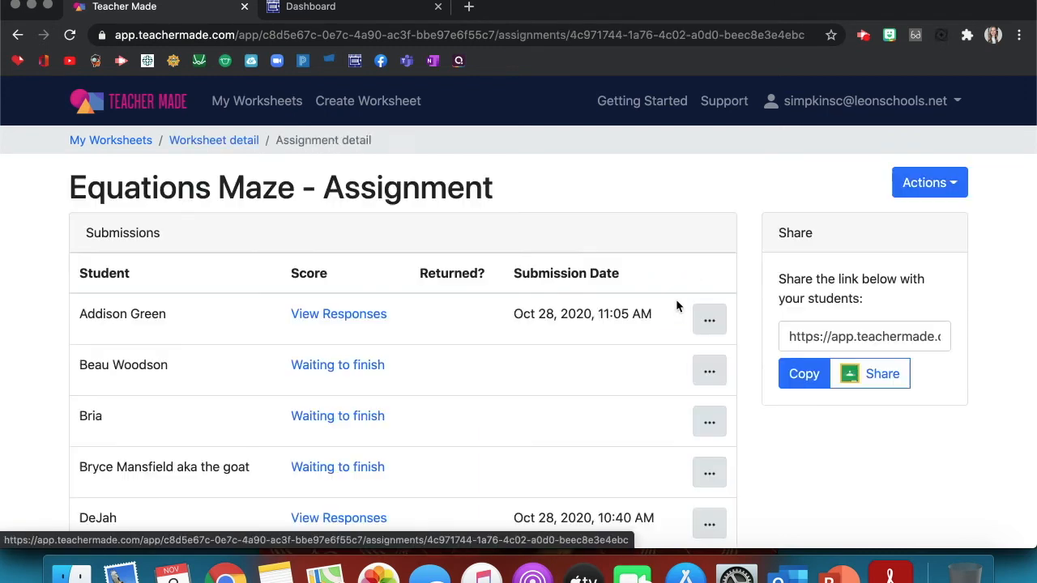
scroll(451, 369, down, 5)
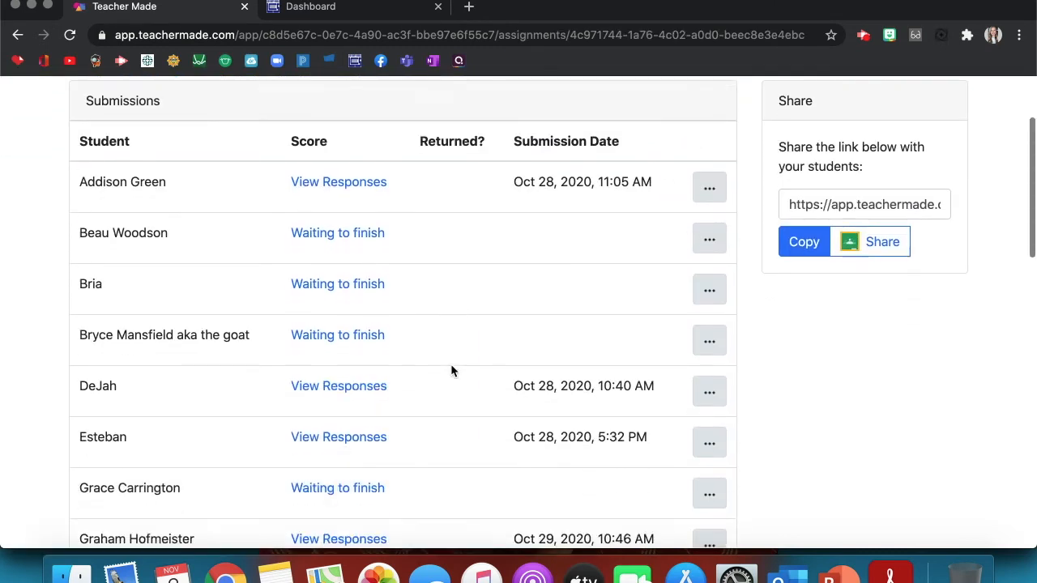
scroll(451, 370, down, 5)
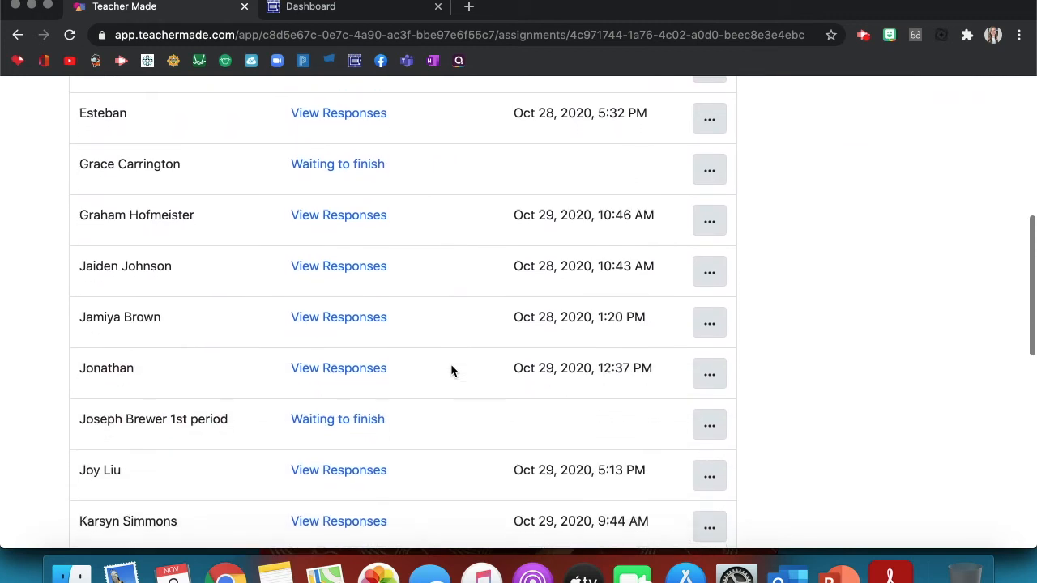
scroll(450, 363, down, 1)
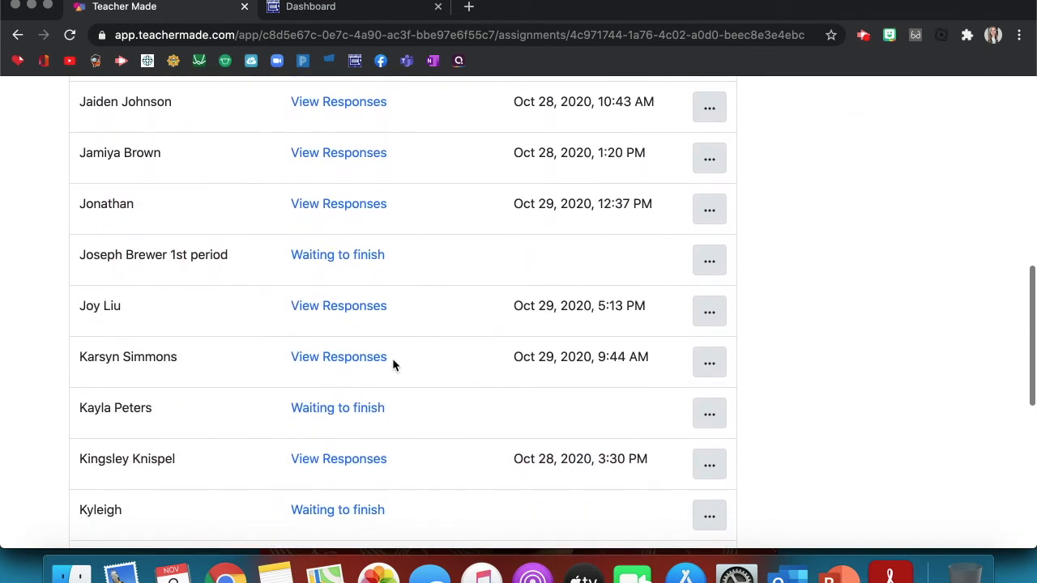
- Review a student's Equations Maze submission, step to the next and previous student, then close the review
click(346, 361)
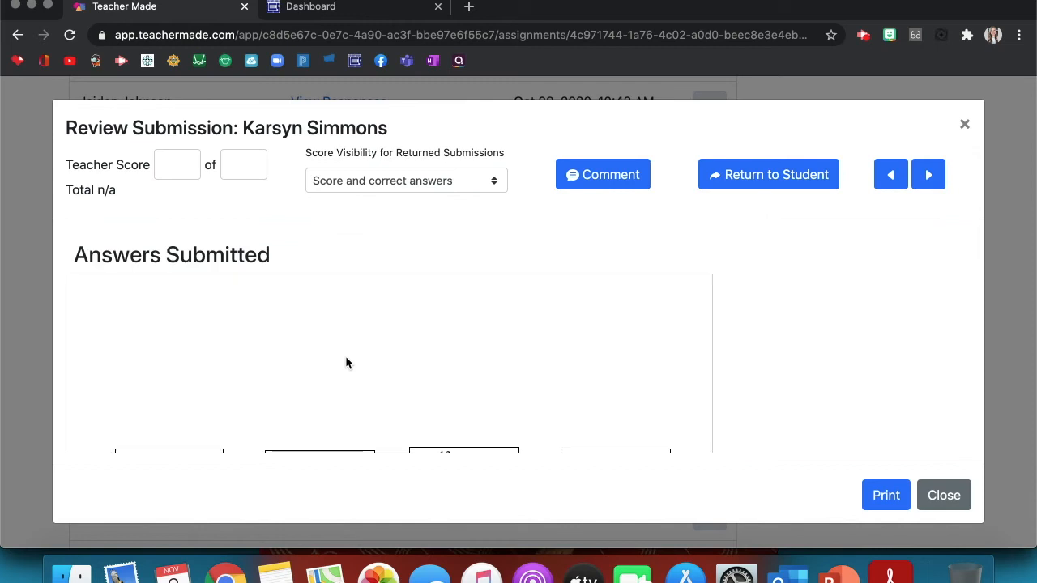
scroll(464, 303, down, 1)
scroll(464, 302, down, 3)
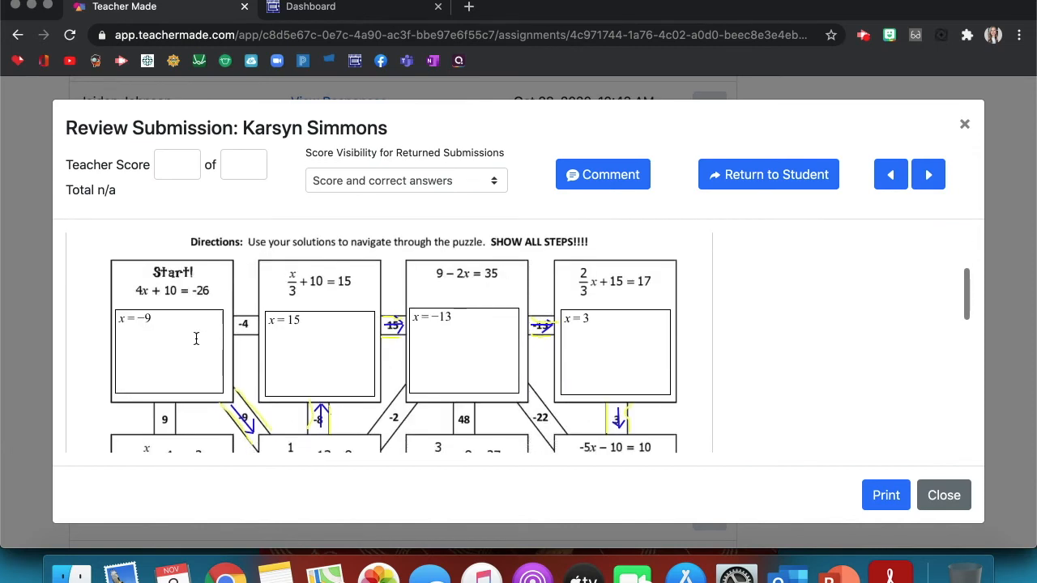
scroll(284, 441, down, 1)
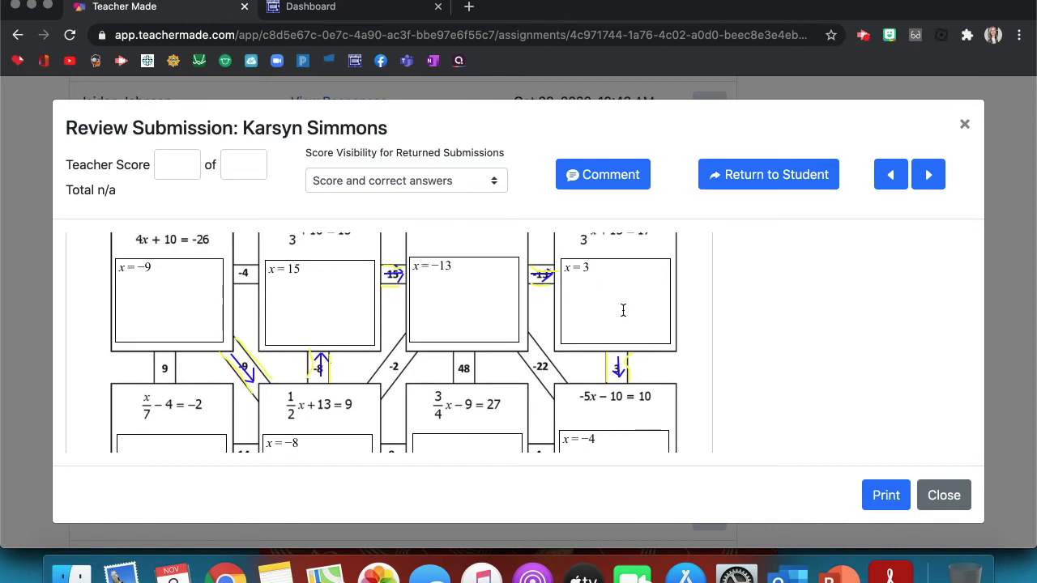
scroll(607, 423, down, 2)
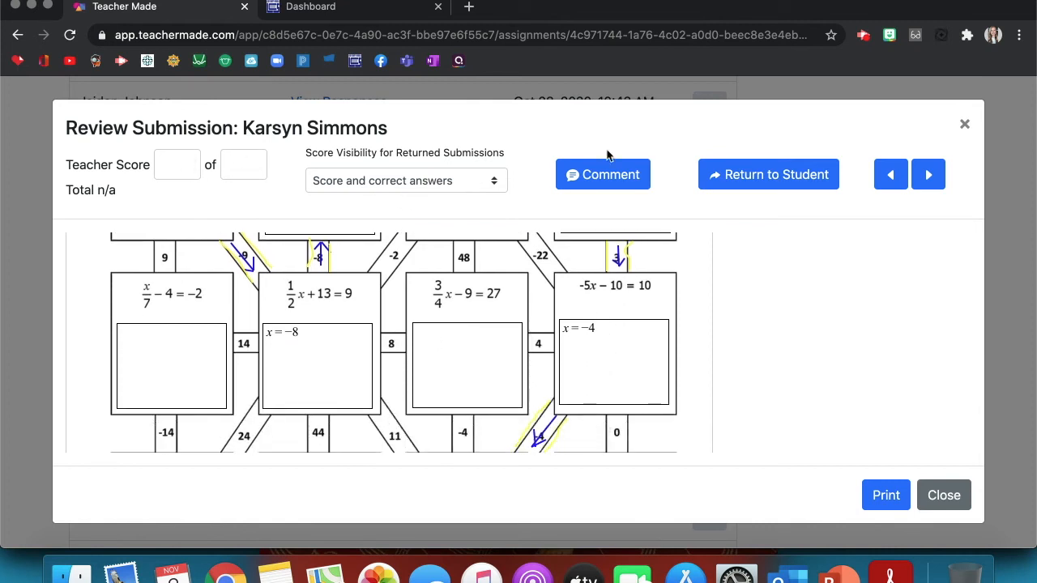
click(931, 175)
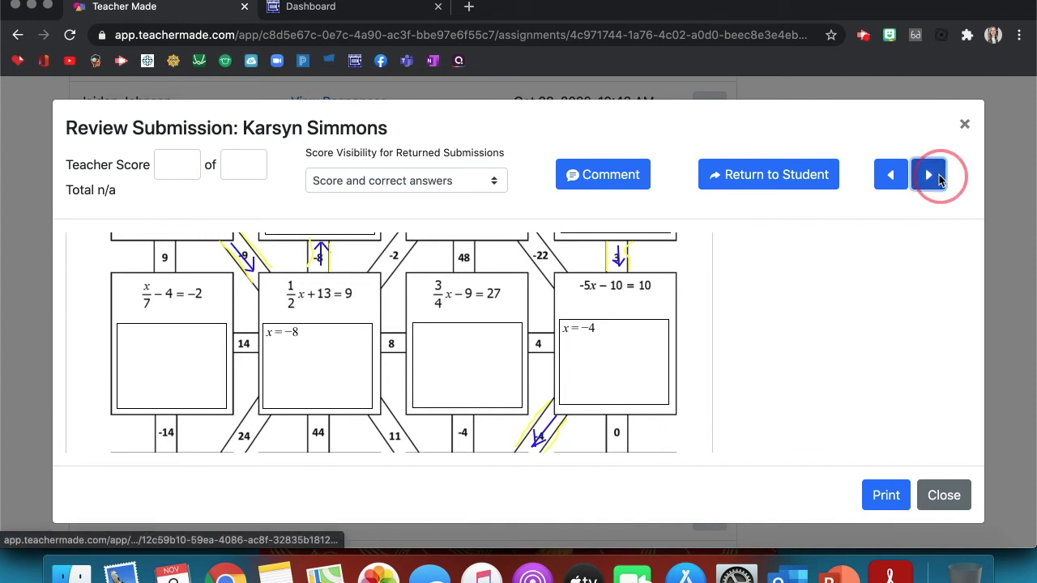
click(890, 159)
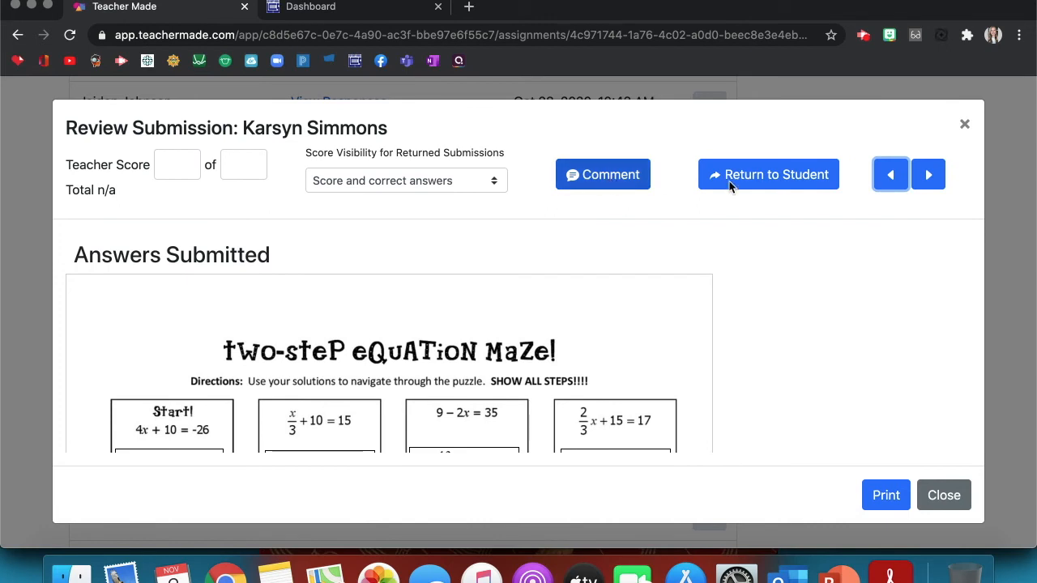
click(964, 124)
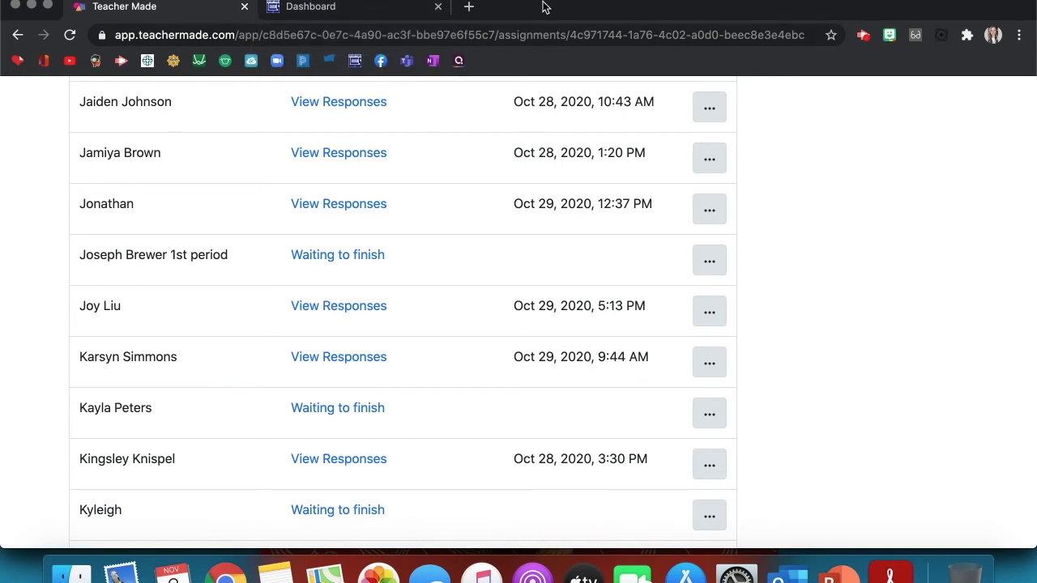
- Open Equations Choice Activity in the Algebra 1 Honors course and switch to Student View
click(359, 12)
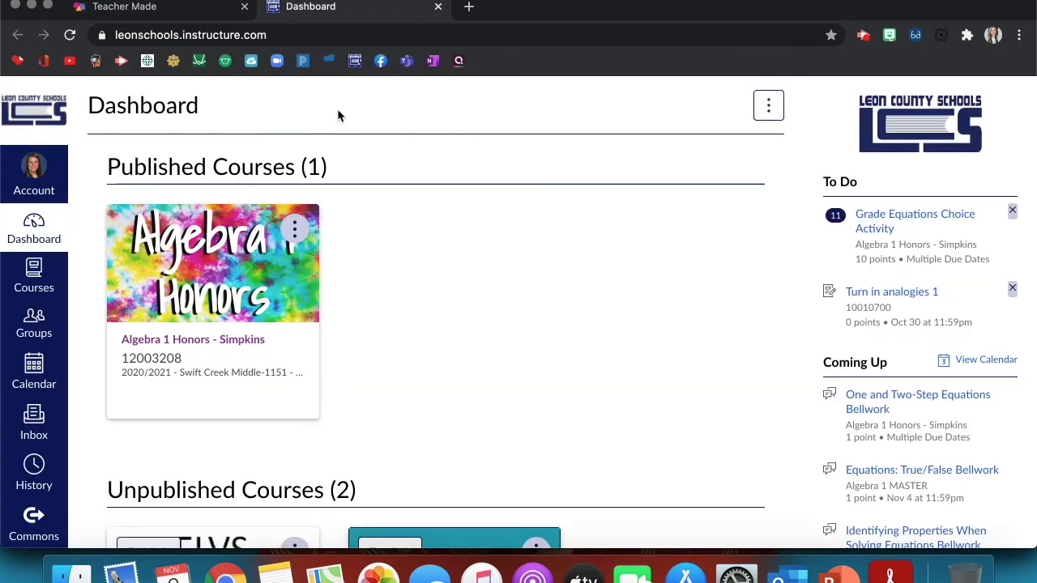
click(233, 335)
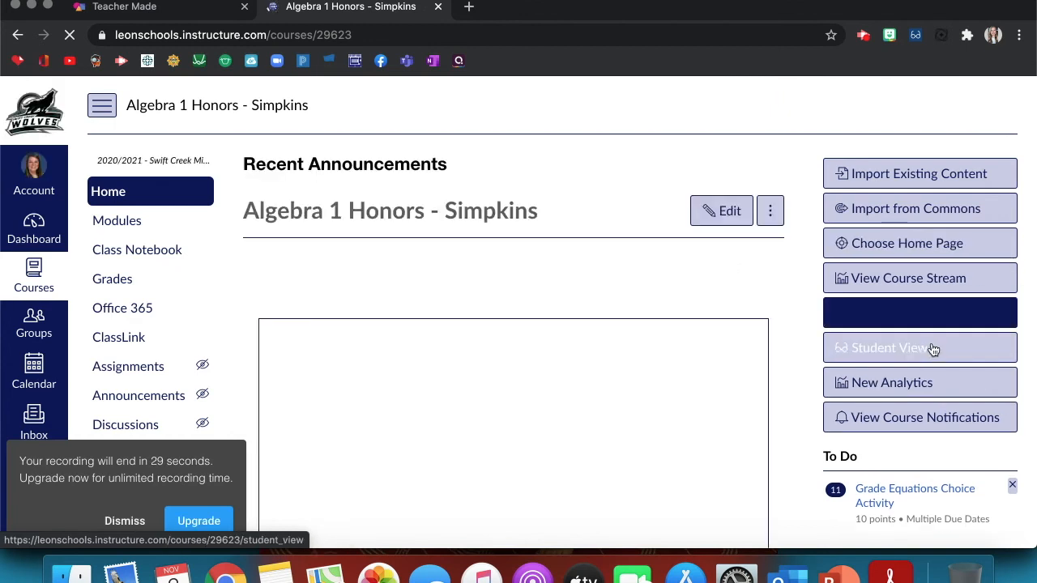
scroll(980, 359, down, 3)
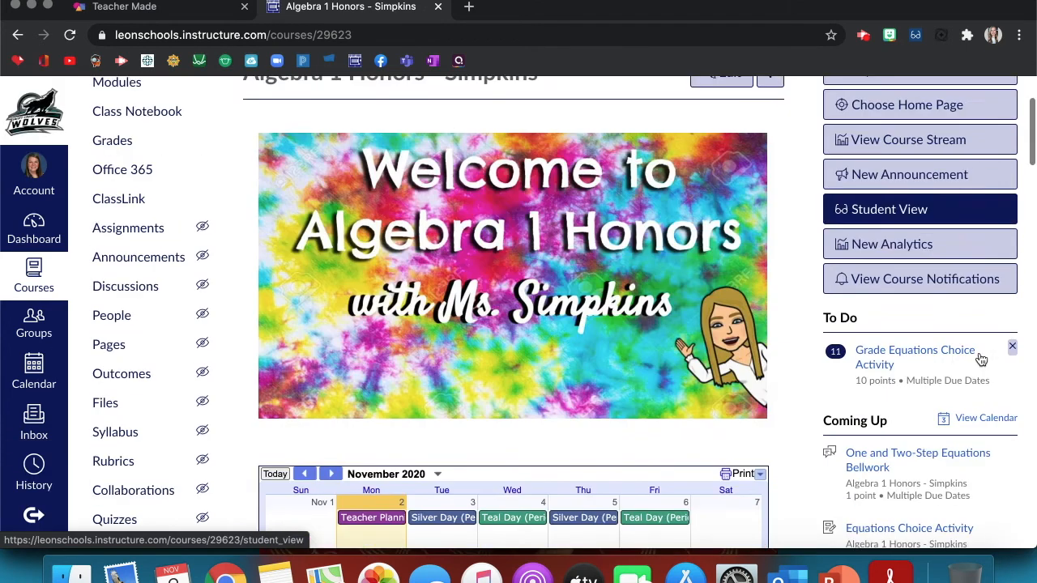
scroll(972, 359, down, 3)
click(952, 418)
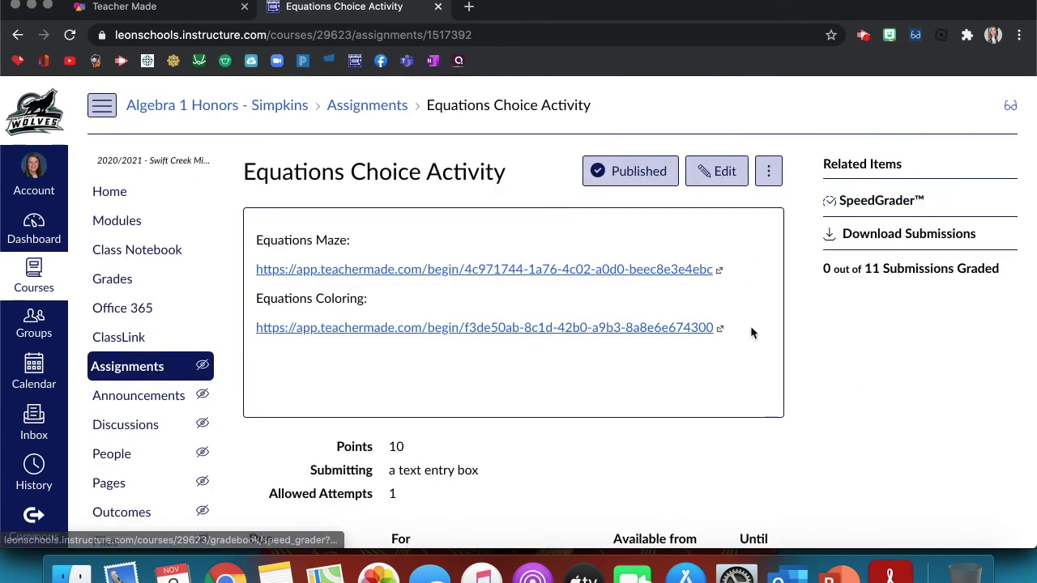
click(1008, 111)
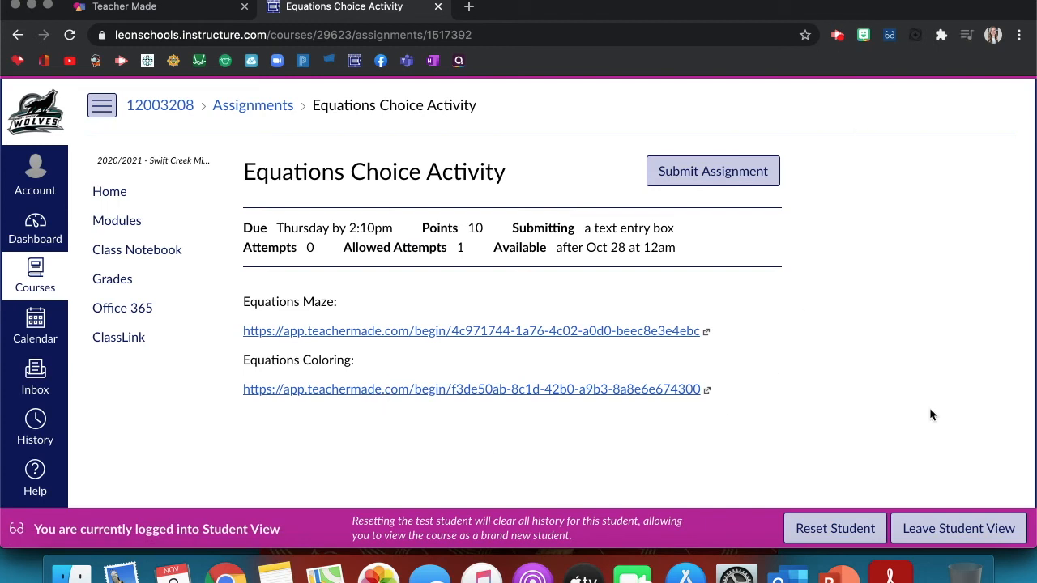
- Open the Equations Maze link, start it under a student name, and answer x = −9 in the Start box
click(669, 332)
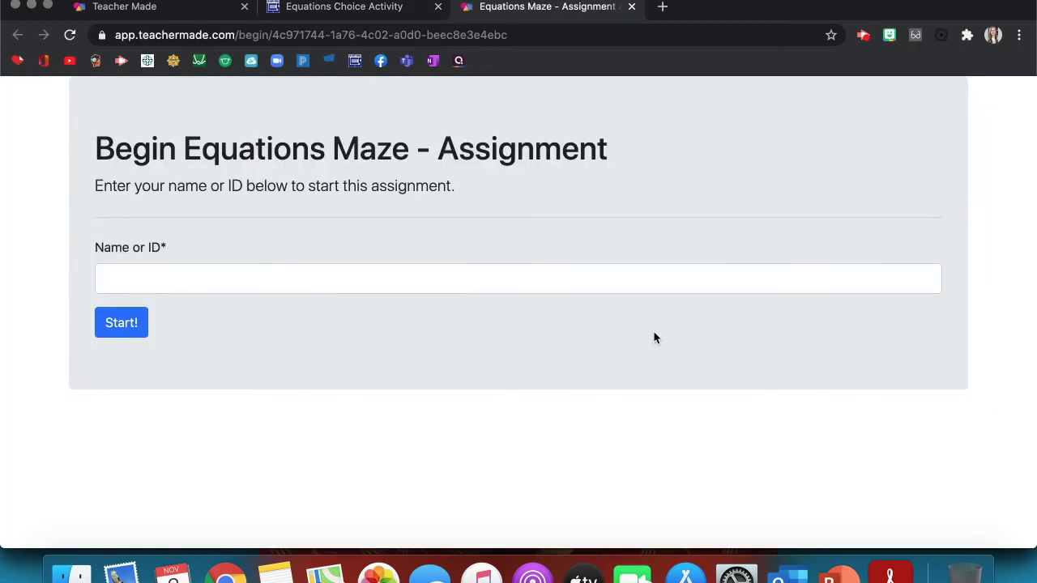
click(580, 284)
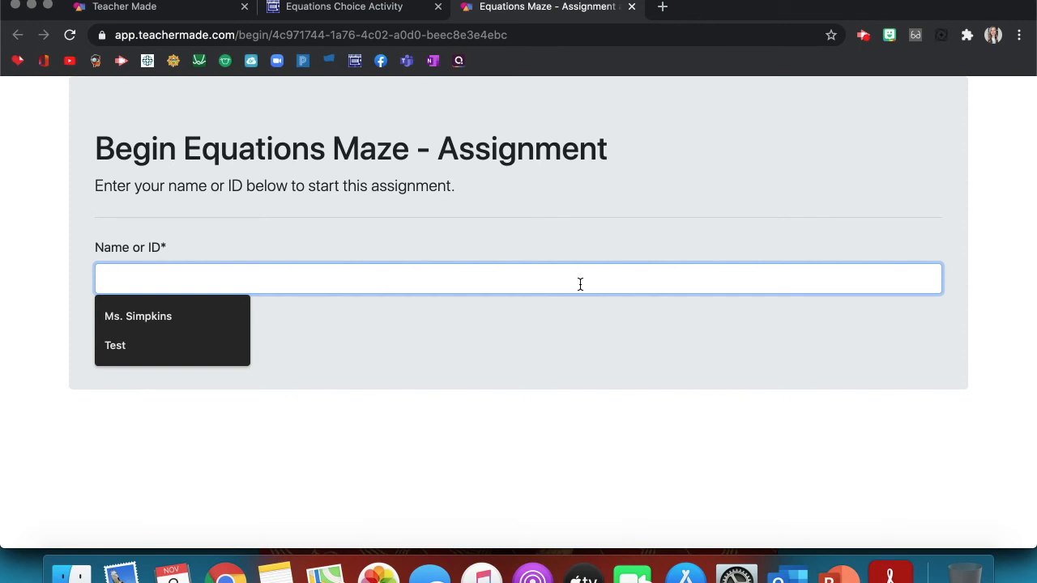
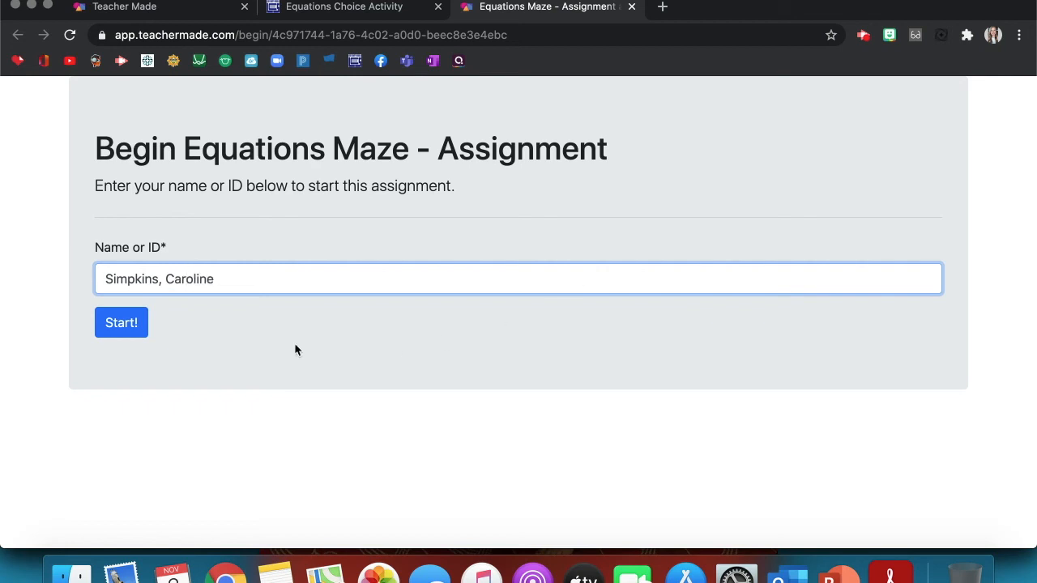
click(121, 323)
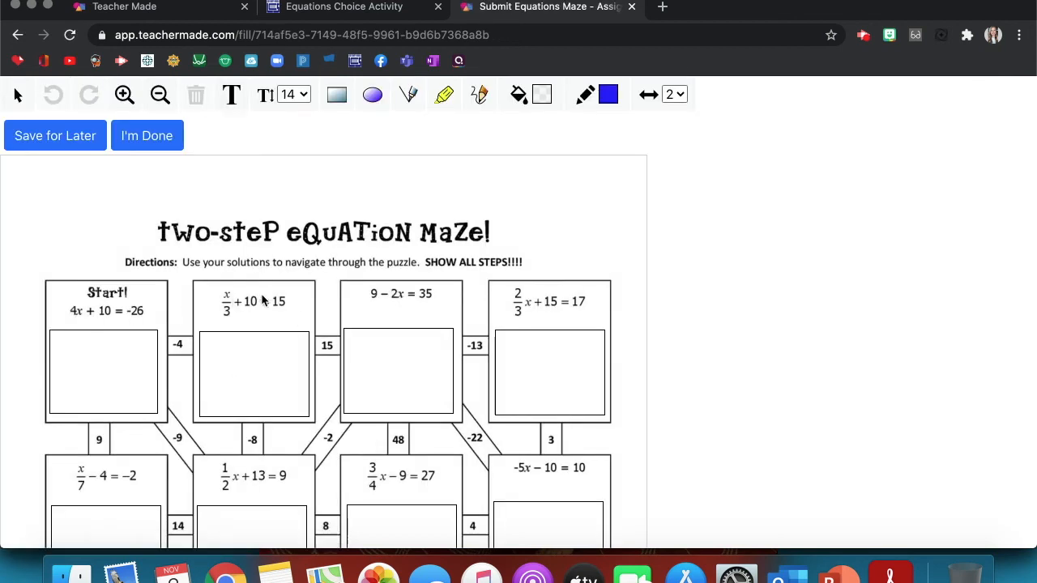
click(124, 350)
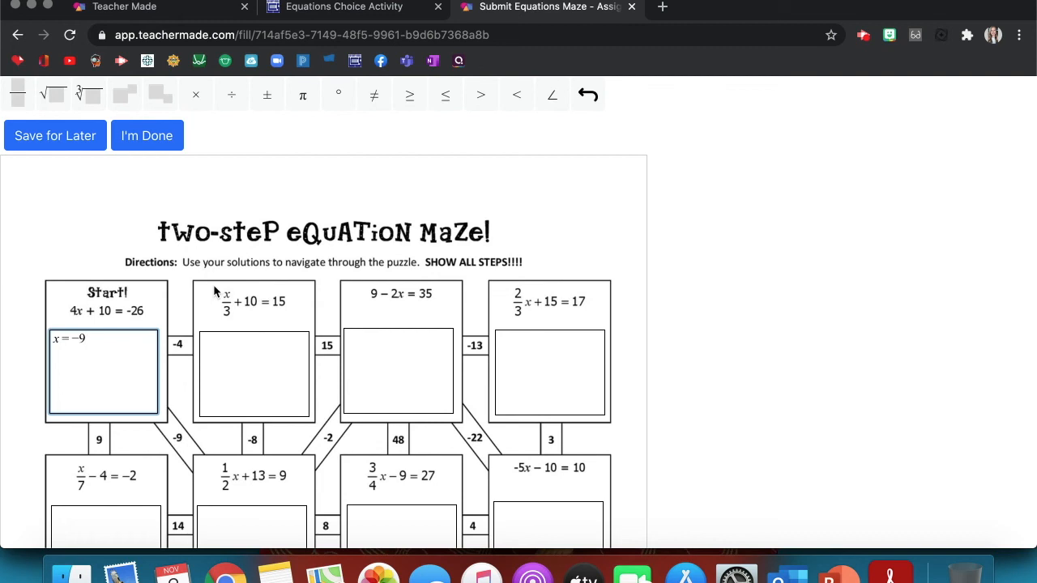
click(589, 100)
- Trace the −9 path to the ½x + 13 = 9 box with the pen and save for later
click(478, 96)
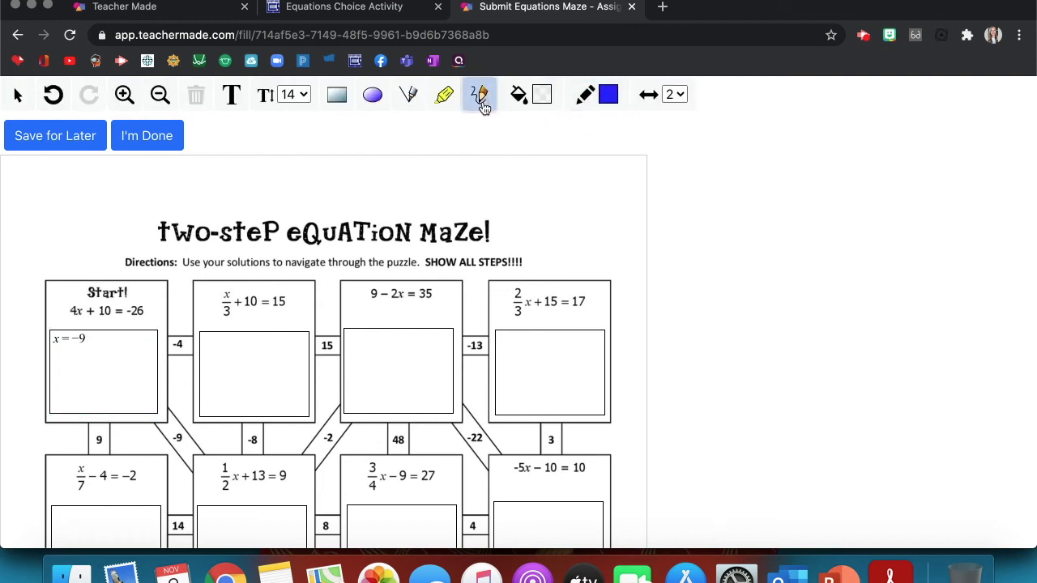
click(181, 439)
mouse_move(182, 440)
mouse_down()
mouse_move(203, 450)
mouse_move(201, 460)
mouse_up()
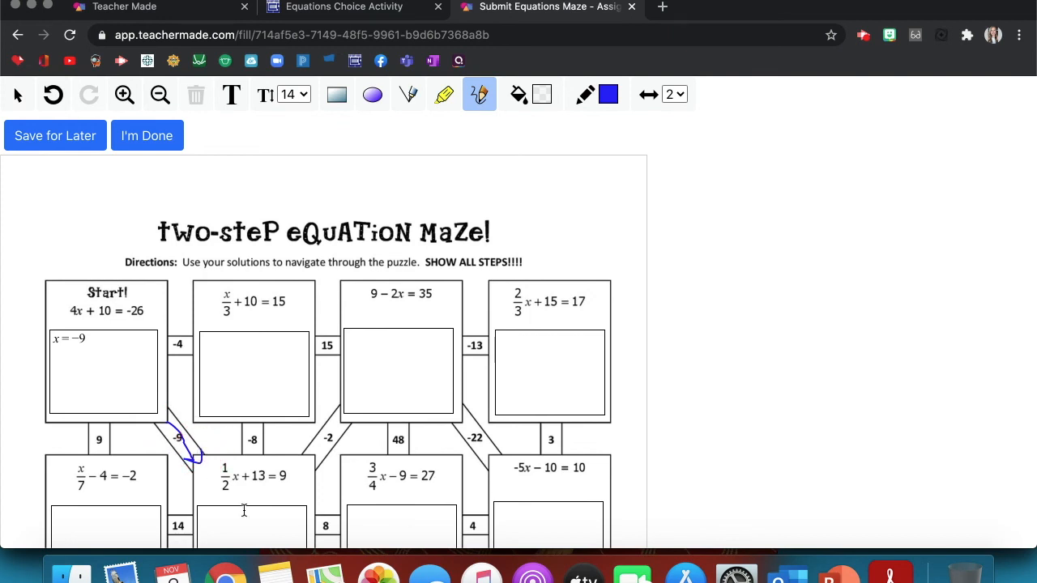
scroll(244, 510, down, 2)
click(245, 465)
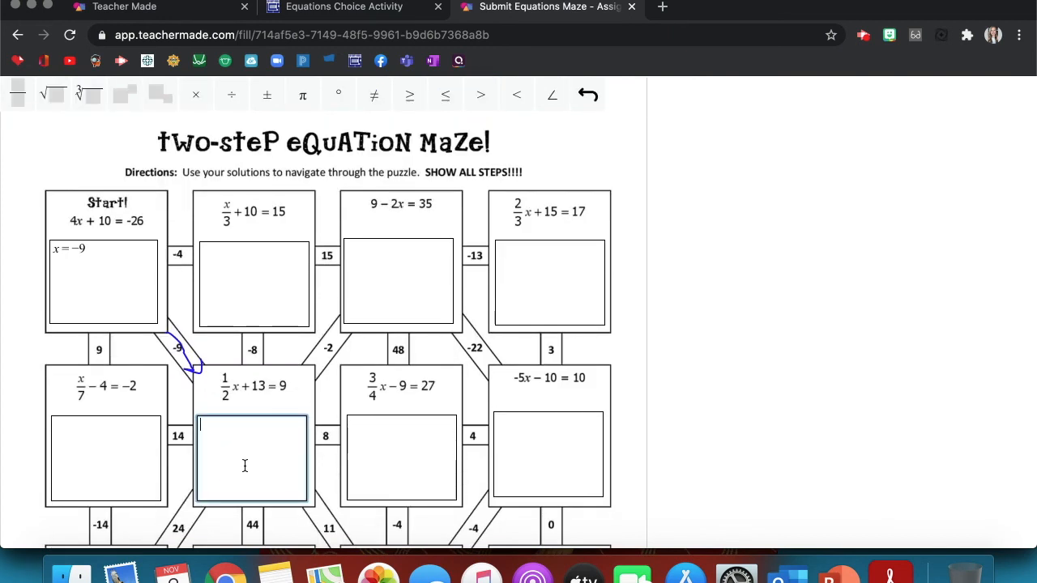
scroll(244, 465, up, 2)
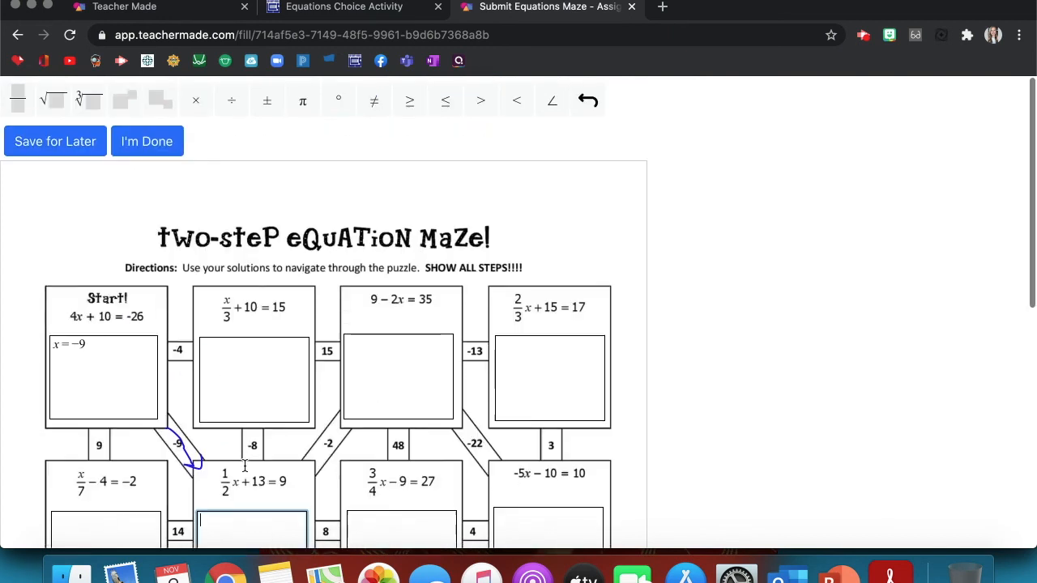
click(91, 139)
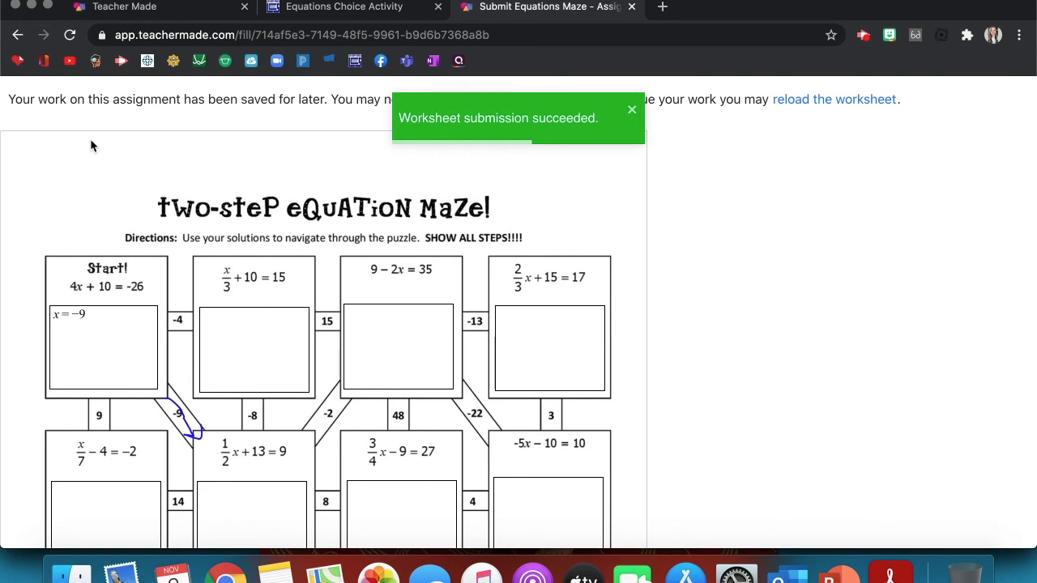
- Reopen the Equations Maze from Canvas and resume it under the previously used student name
click(632, 7)
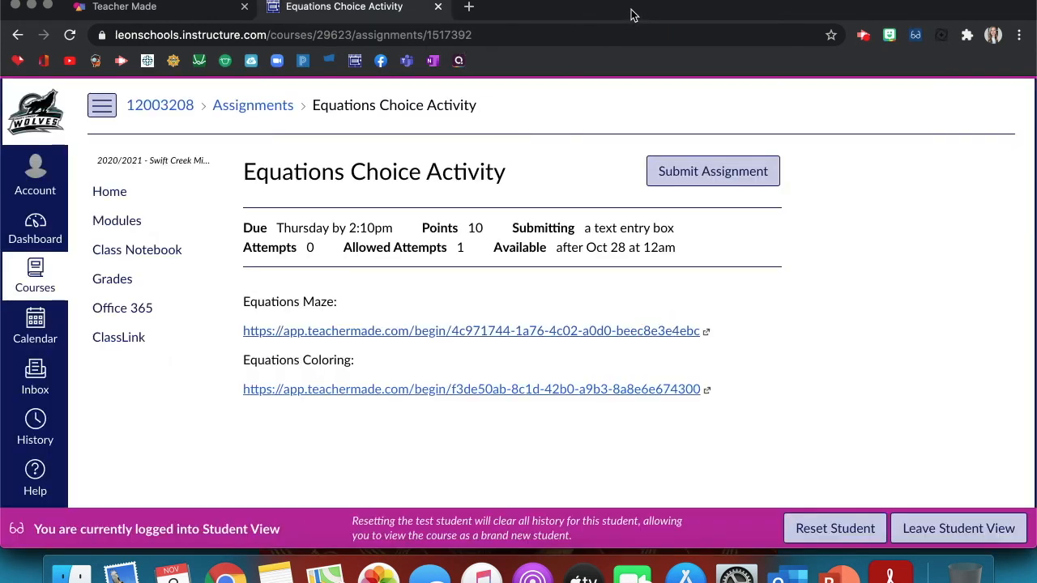
click(410, 332)
click(327, 291)
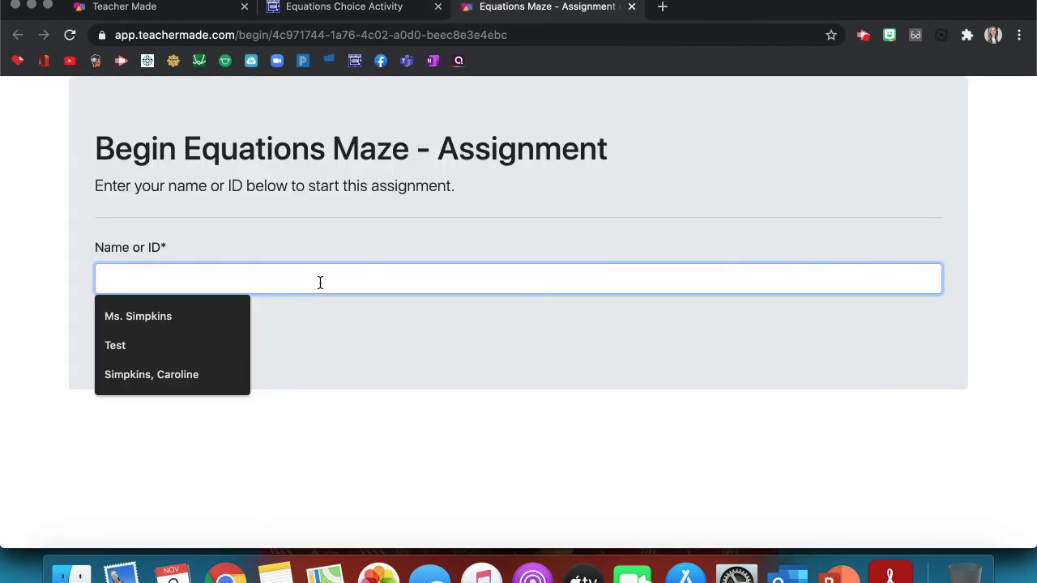
click(194, 370)
click(123, 328)
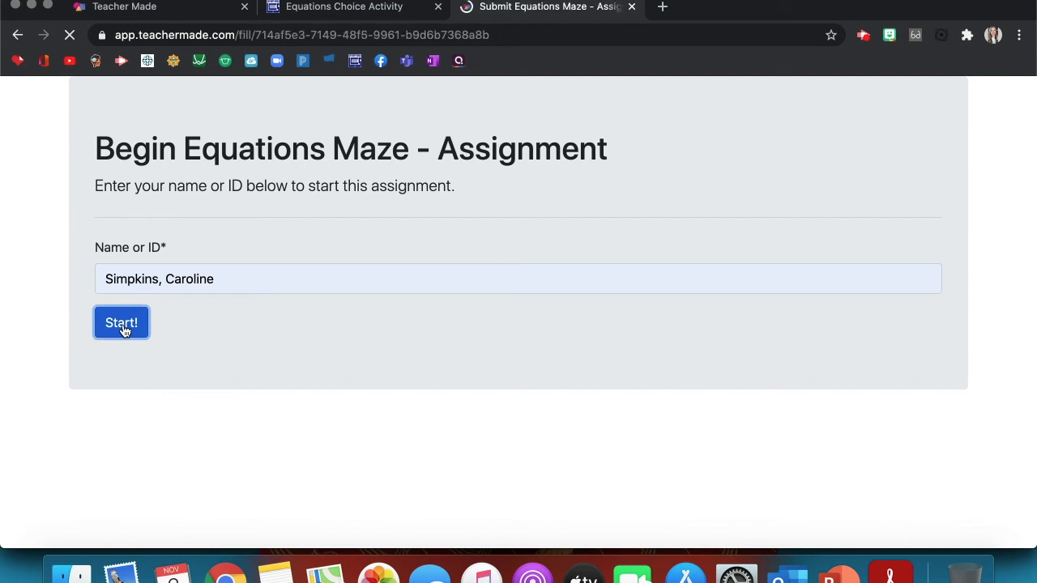
- Check that the saved x = -9 answer and path return, visiting the x/3 + 10 = 15, 9 − 2x = 35 and ⅔x + 15 = 17 boxes
scroll(230, 393, down, 3)
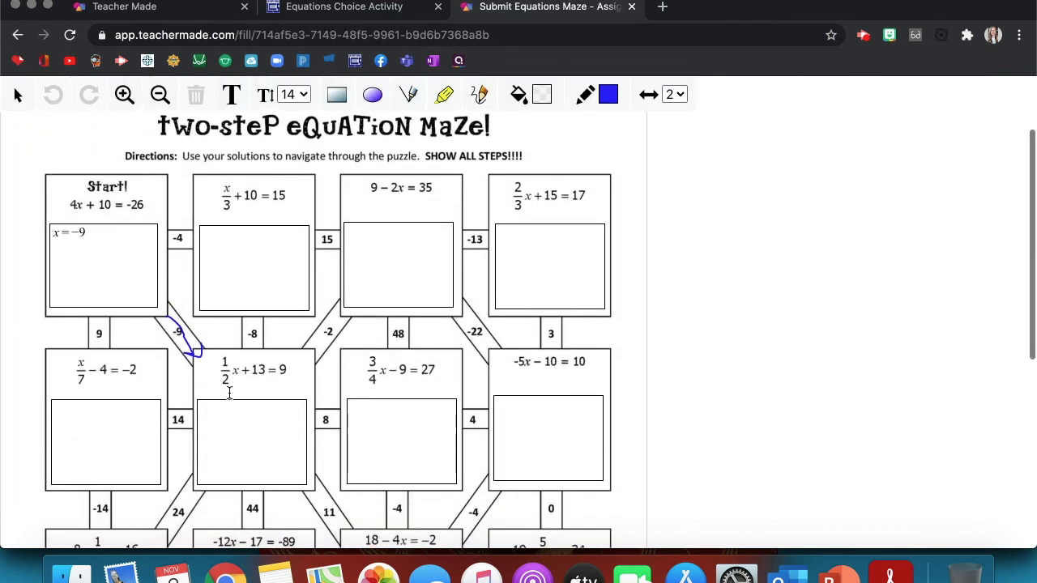
scroll(229, 396, up, 1)
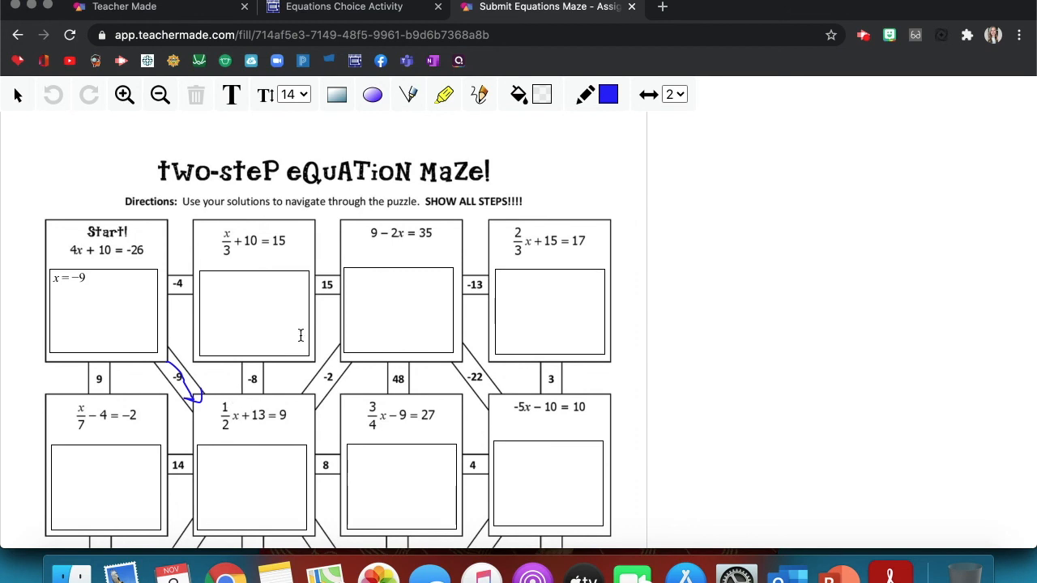
scroll(203, 341, up, 2)
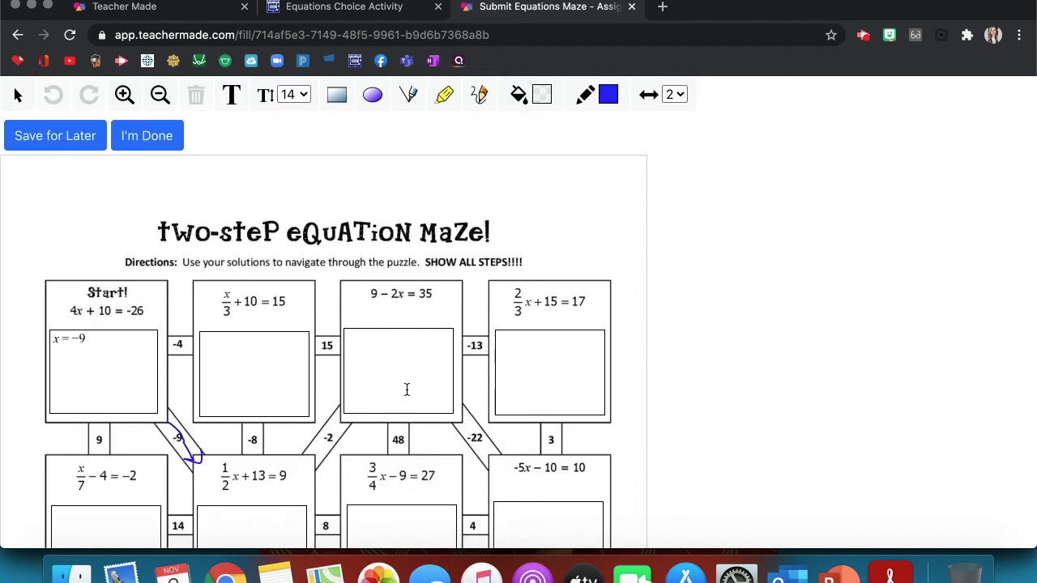
scroll(373, 390, down, 1)
click(261, 328)
click(386, 324)
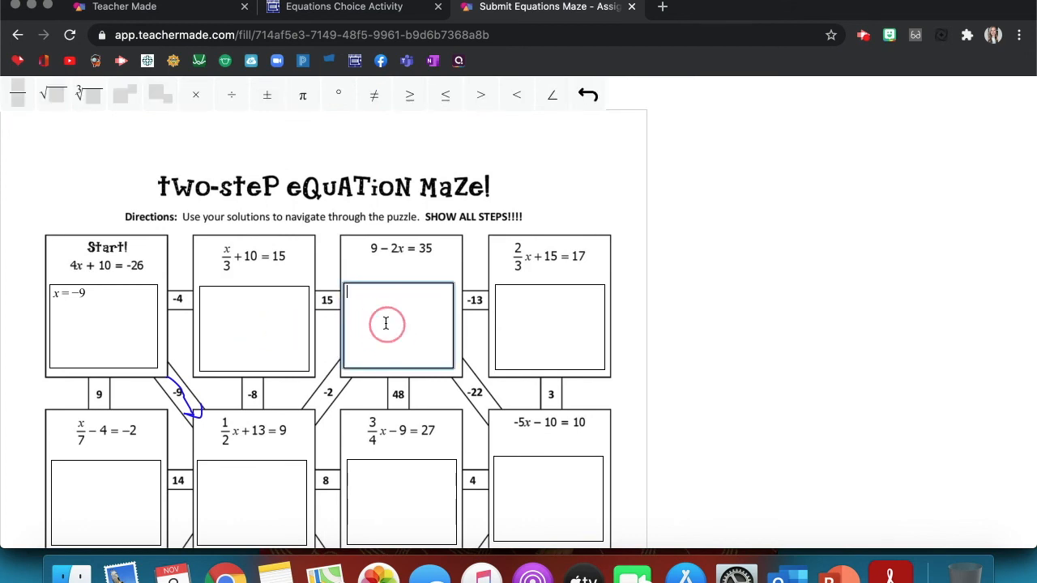
click(564, 312)
scroll(566, 315, down, 10)
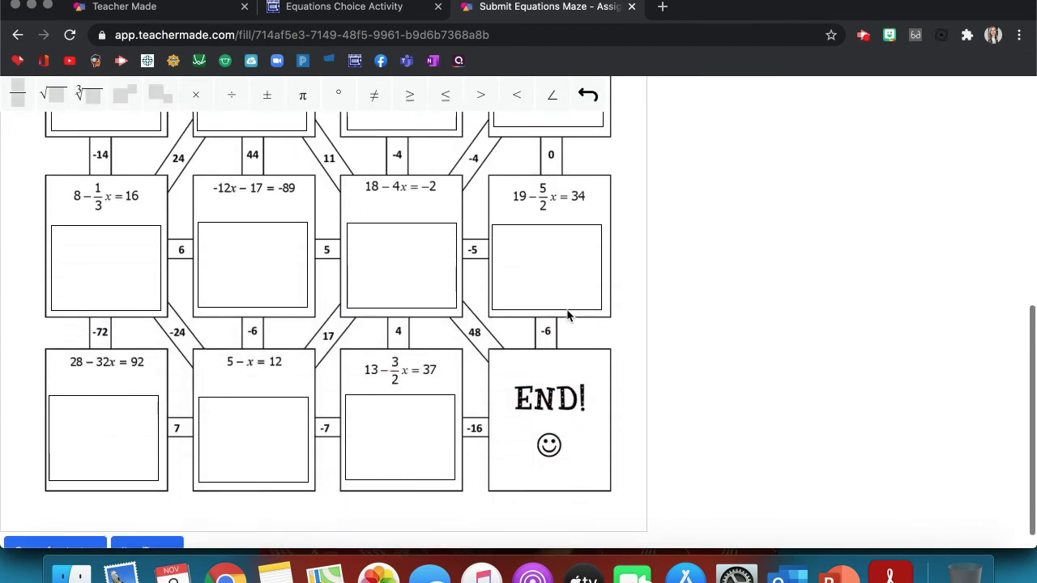
scroll(566, 315, up, 5)
scroll(567, 316, up, 5)
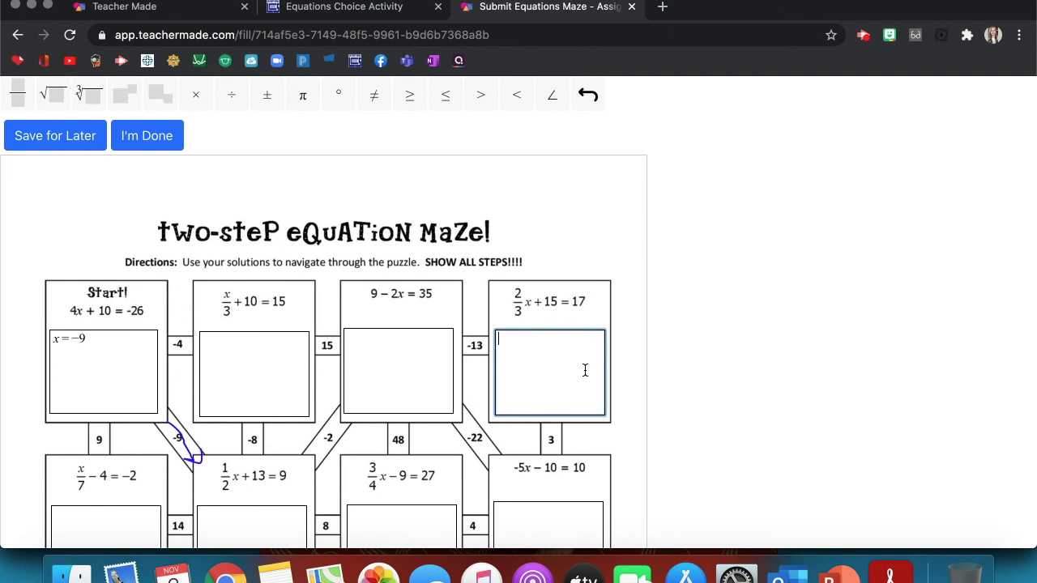
click(428, 381)
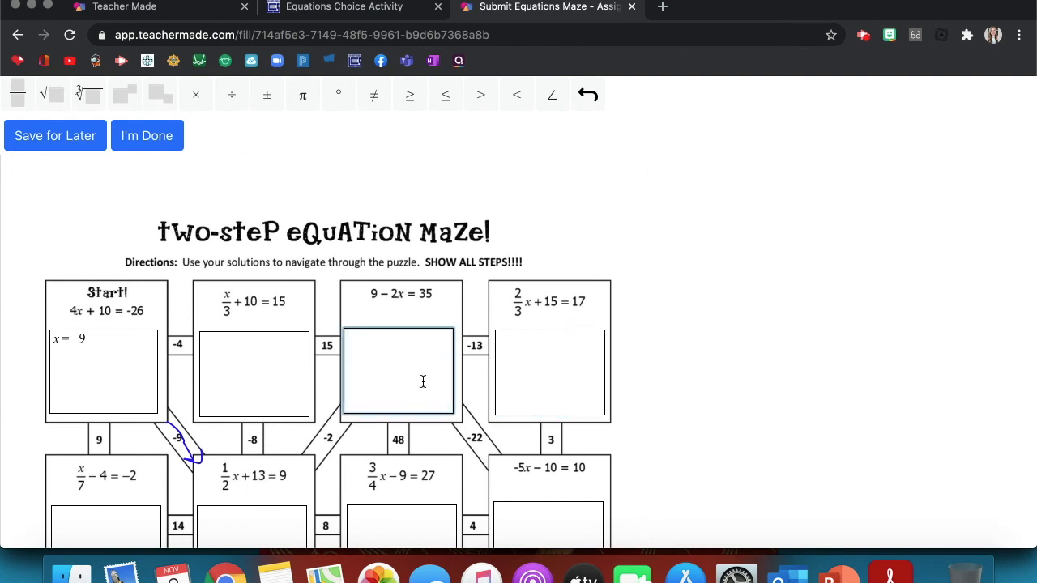